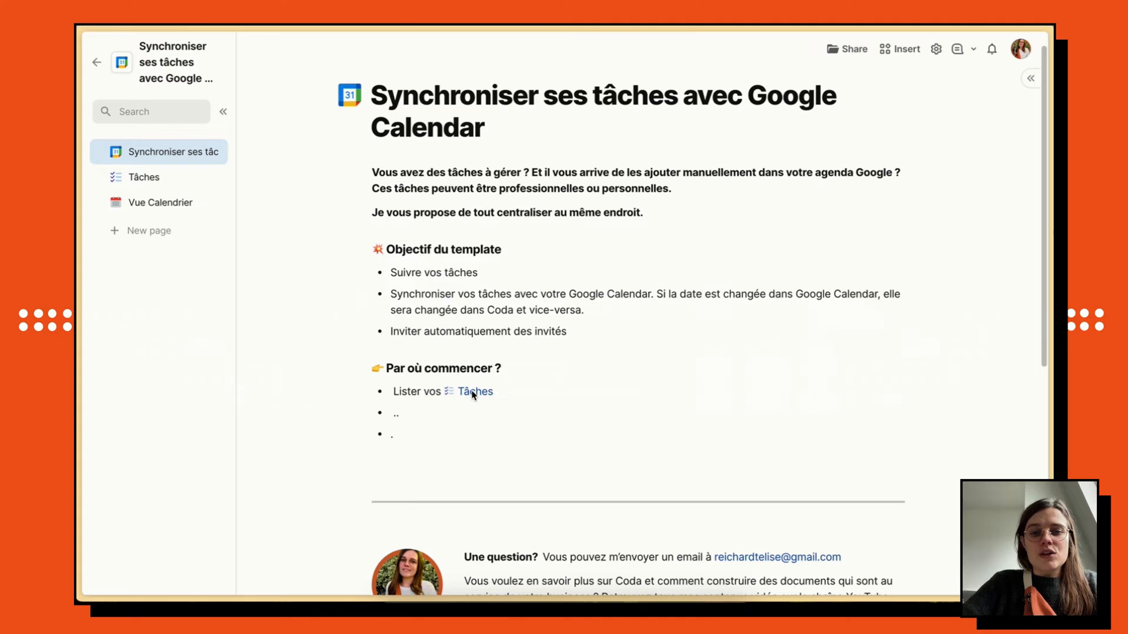
# Open the Tâches page from the intro's link and examine the Tâches and Projets tables, including projects and guests
pyautogui.click(473, 392)
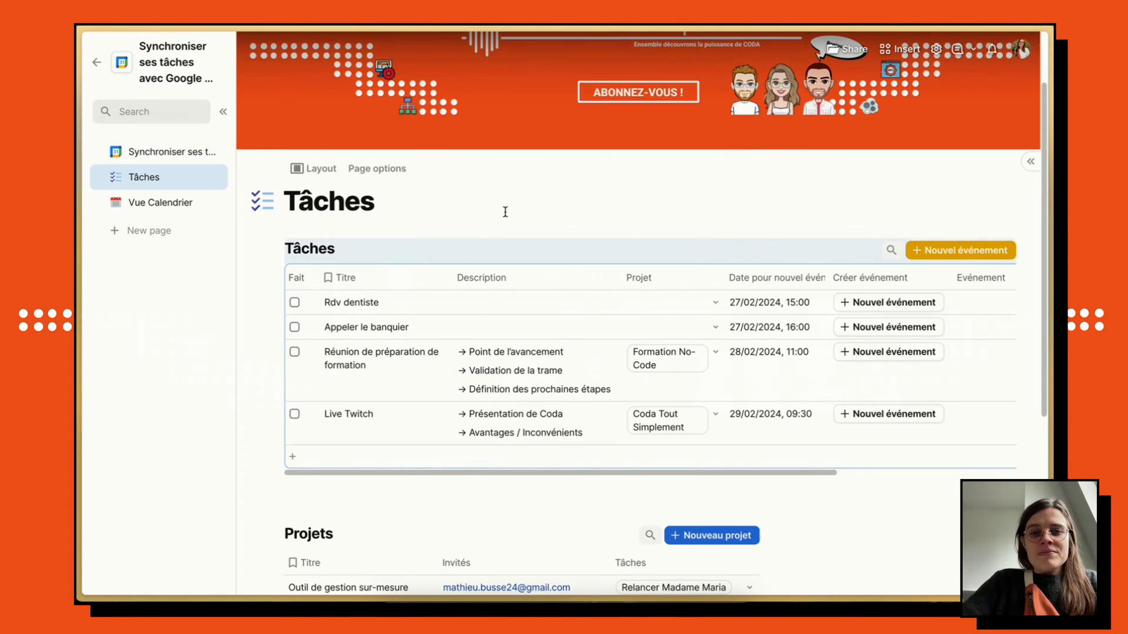
pyautogui.scroll(-1, 381, 320)
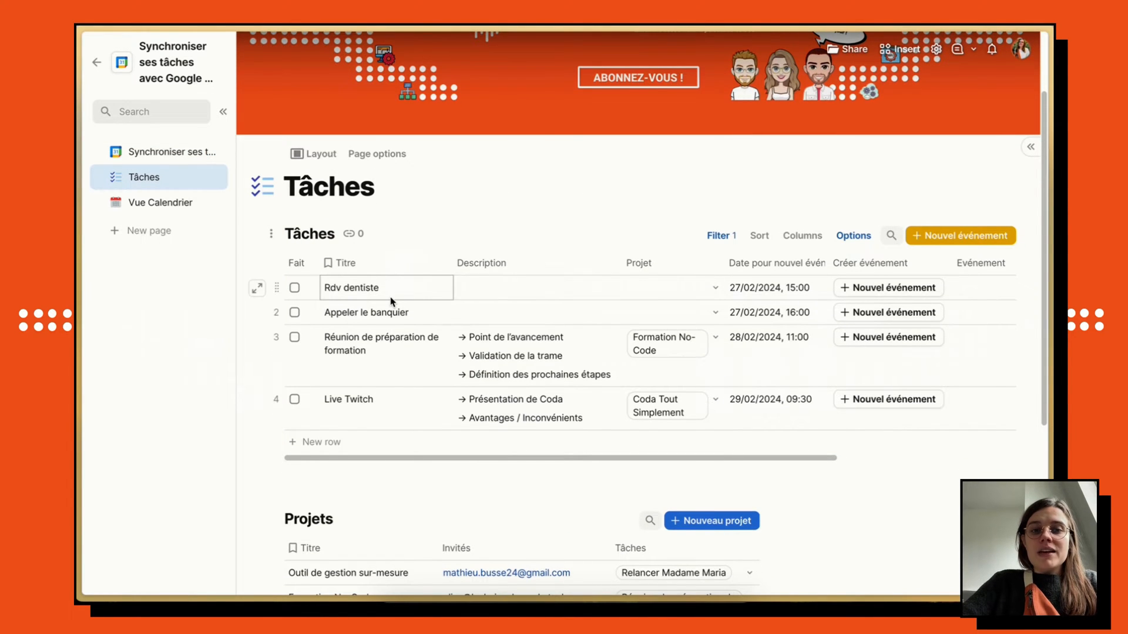
pyautogui.scroll(-1, 390, 296)
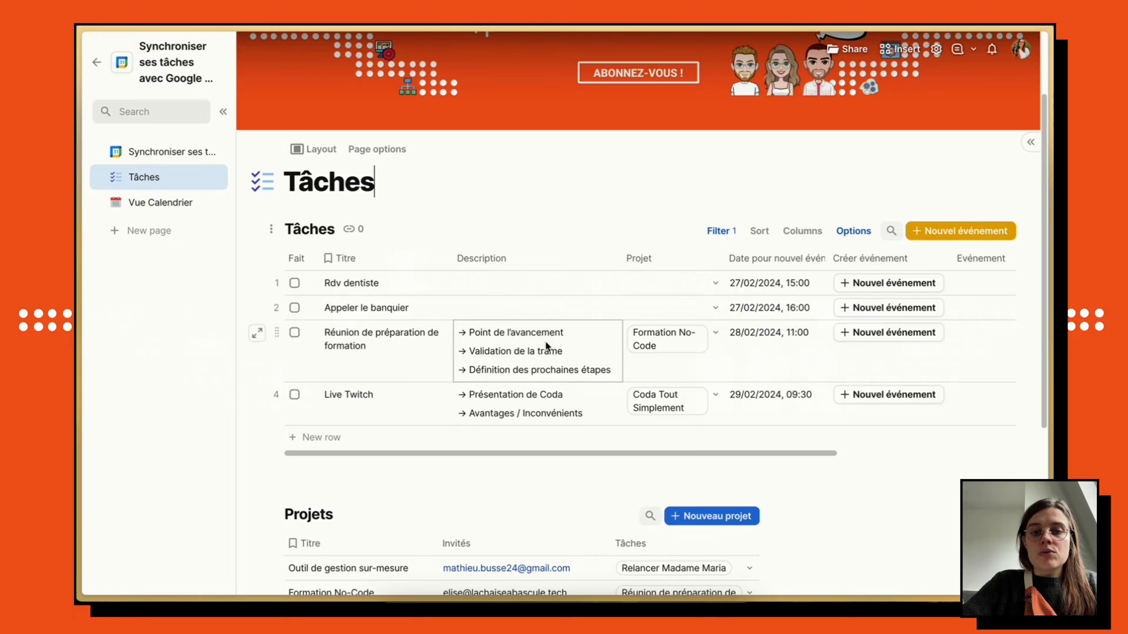
pyautogui.hscroll(1, 611, 399)
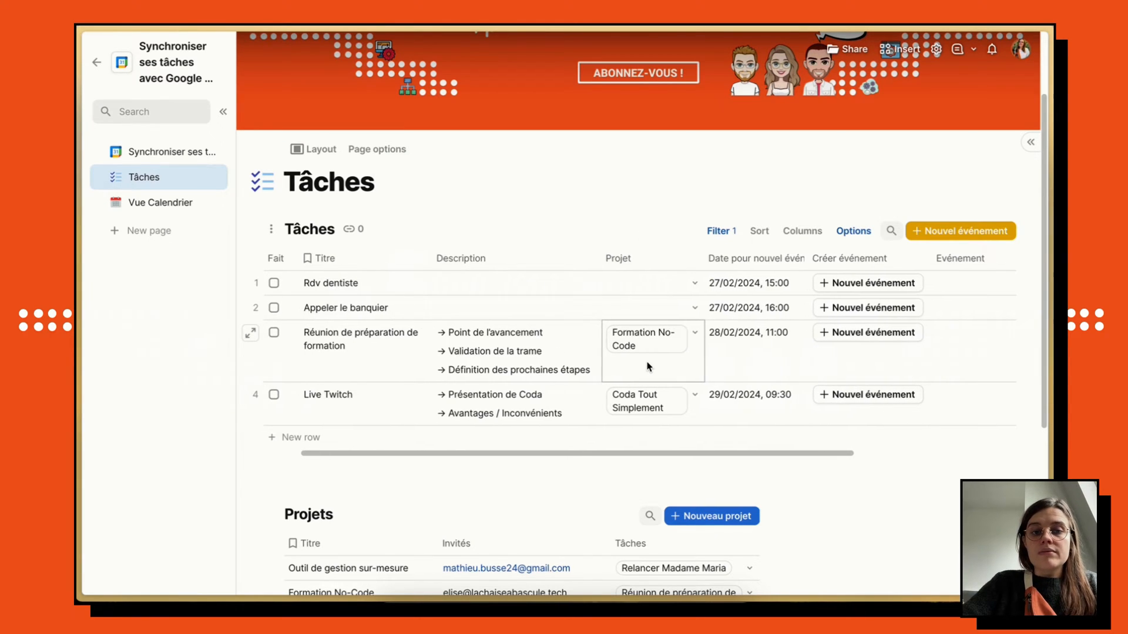
pyautogui.hscroll(-1, 648, 367)
pyautogui.scroll(-3, 648, 364)
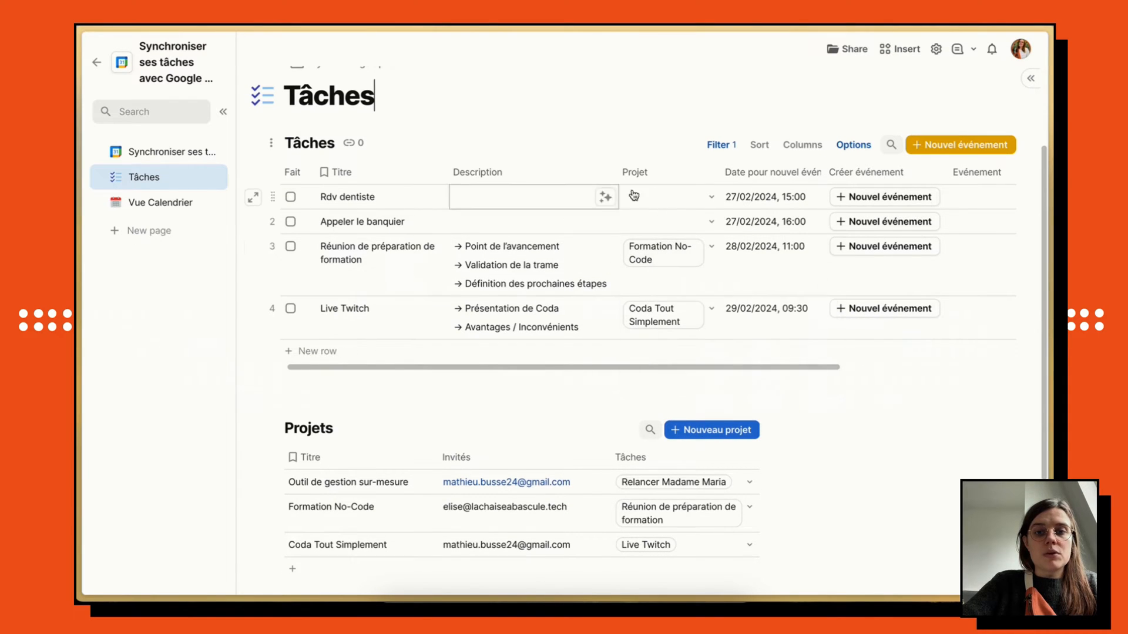
pyautogui.scroll(-1, 703, 275)
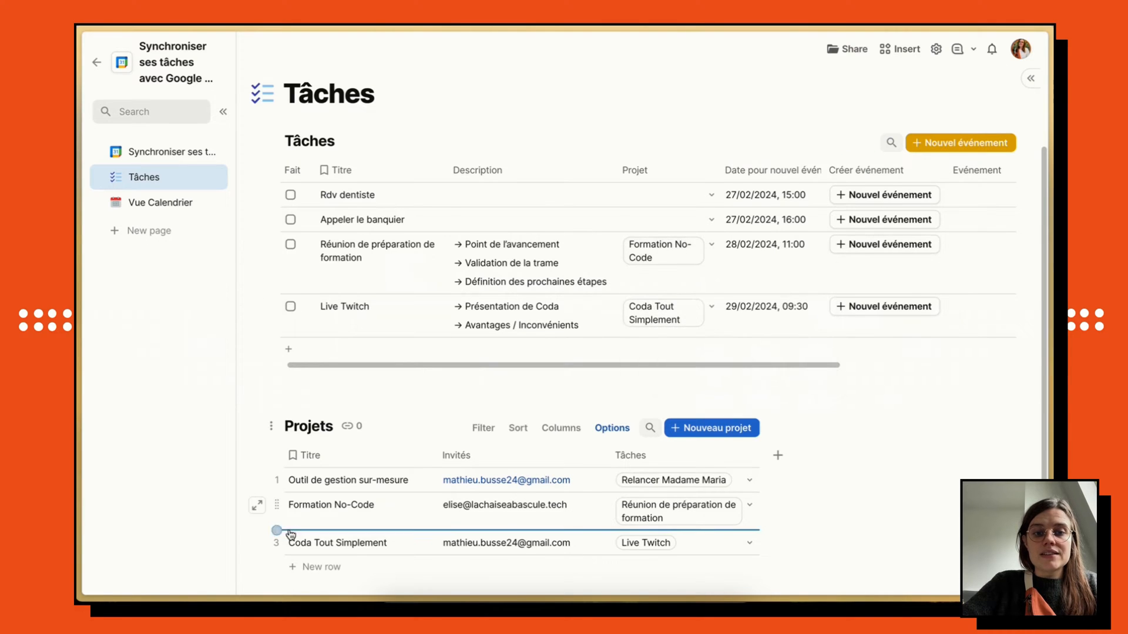
pyautogui.scroll(-1, 291, 526)
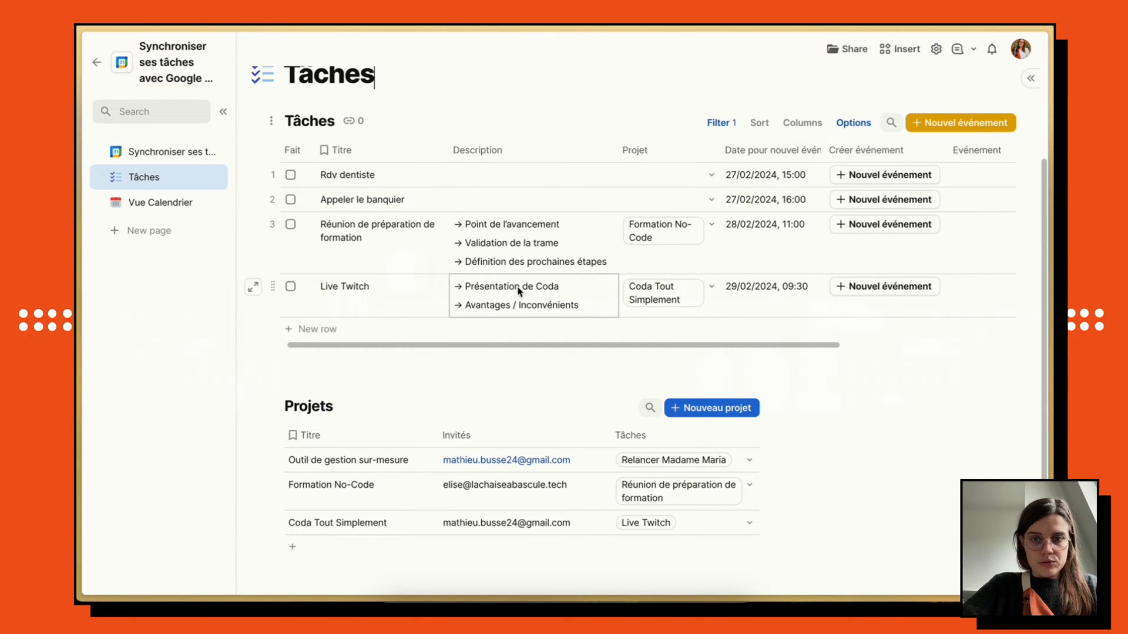
pyautogui.moveTo(703, 304)
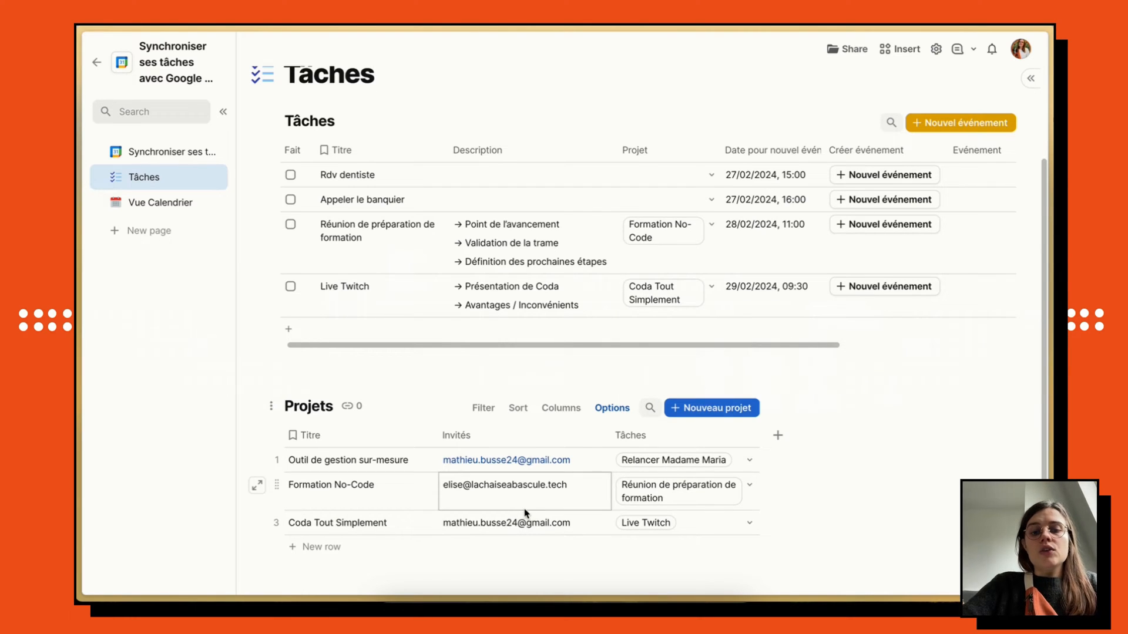
# Create calendar events for the tasks Rdv dentiste and Appeler le banquier from their rows in the Tâches table
pyautogui.scroll(3, 537, 526)
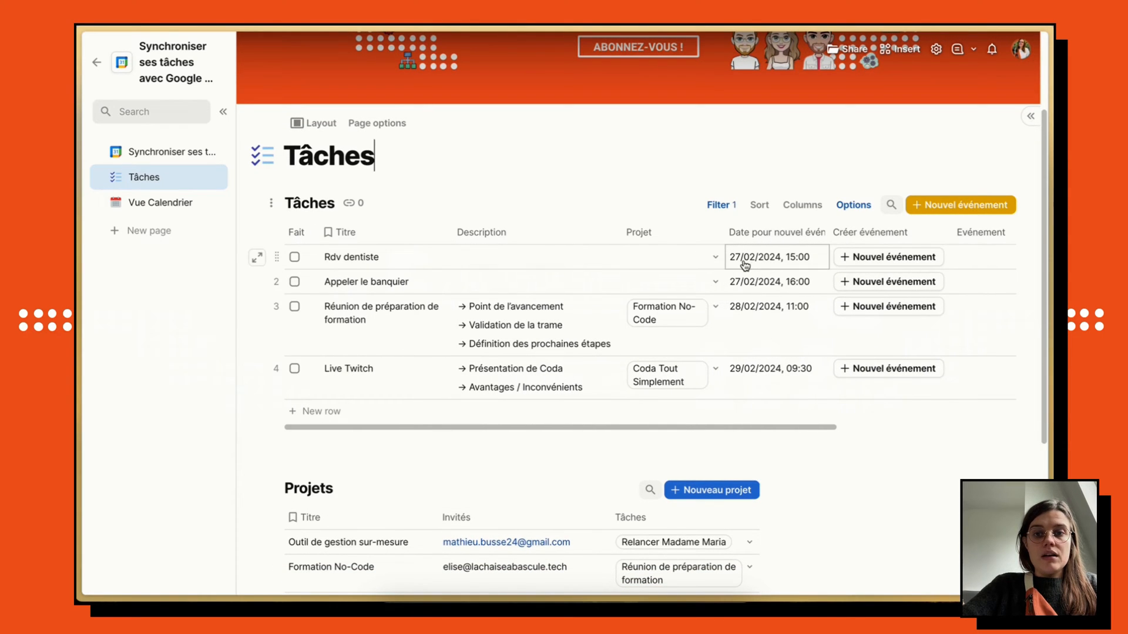
pyautogui.hscroll(5, 787, 305)
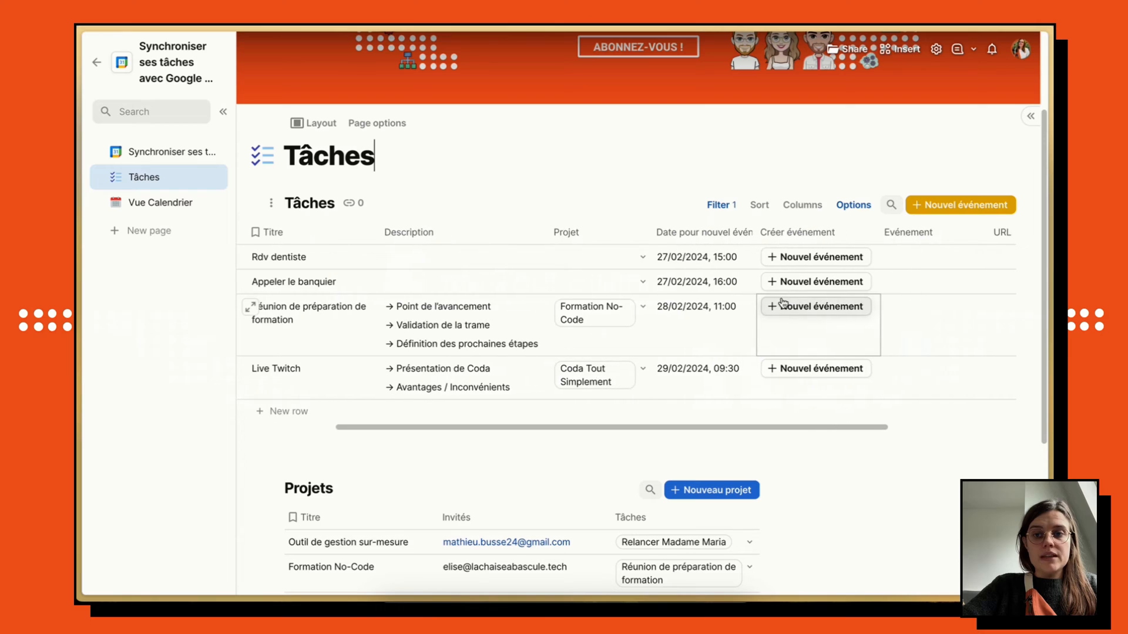
pyautogui.click(764, 258)
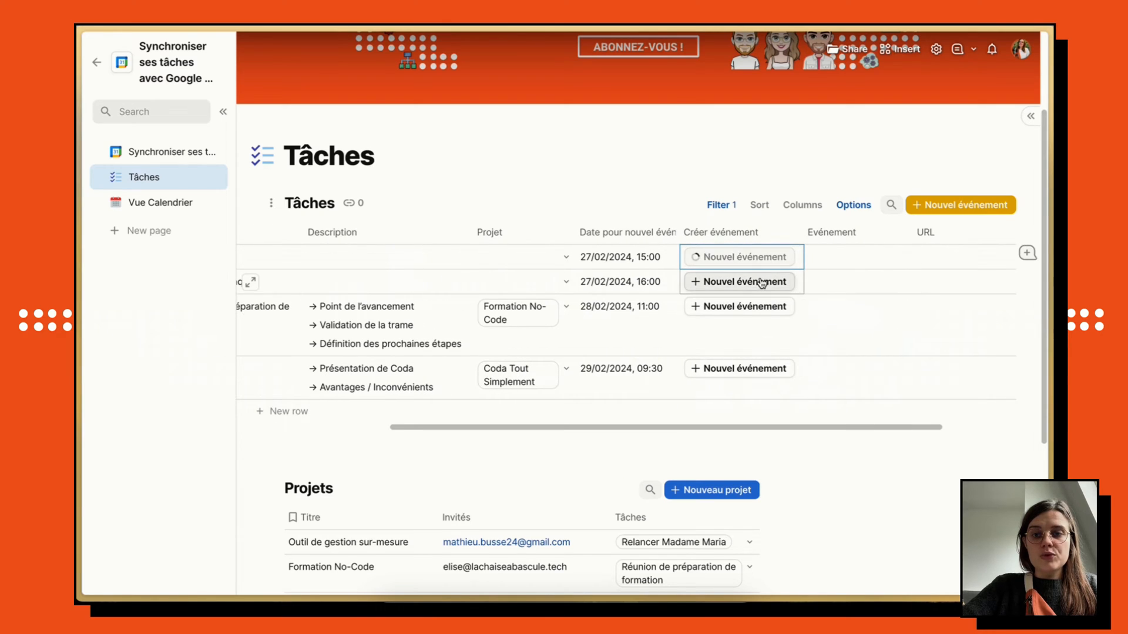
pyautogui.click(761, 283)
pyautogui.hscroll(2, 577, 311)
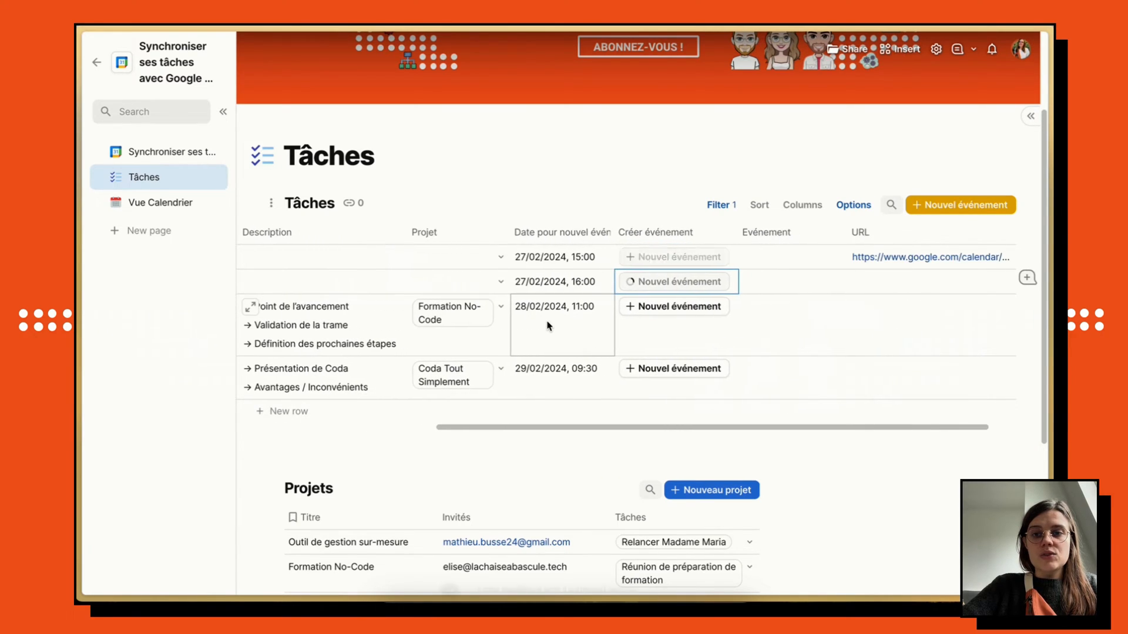
pyautogui.hscroll(1, 816, 282)
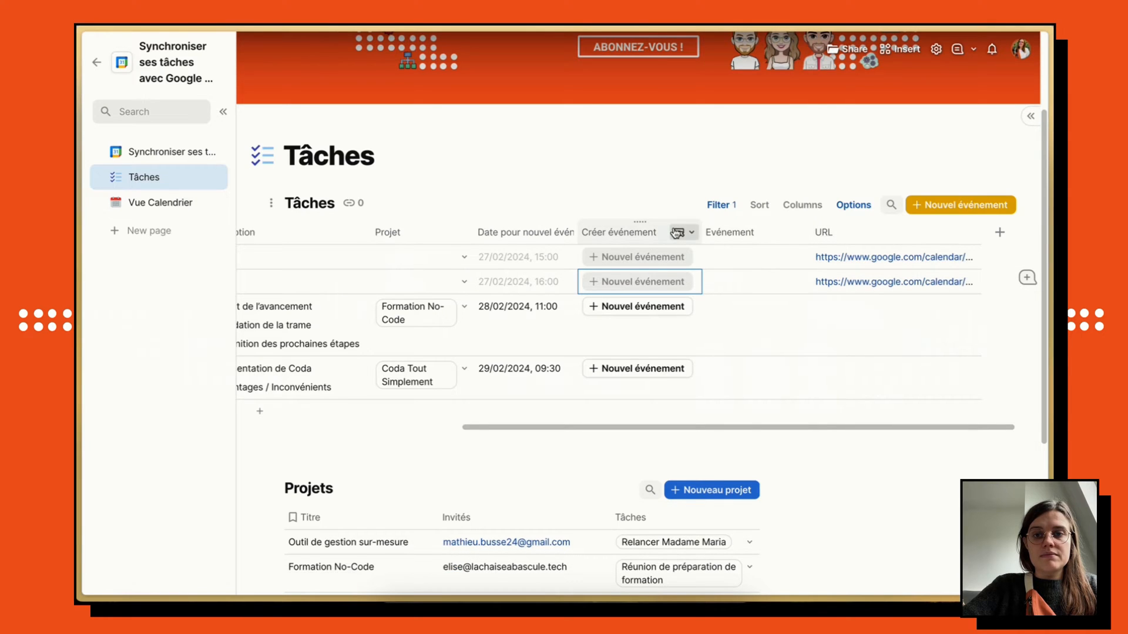
# Examine the Créer événement column's options: the Create event action's account, summary, start, end, description, attendees and results column
pyautogui.click(676, 234)
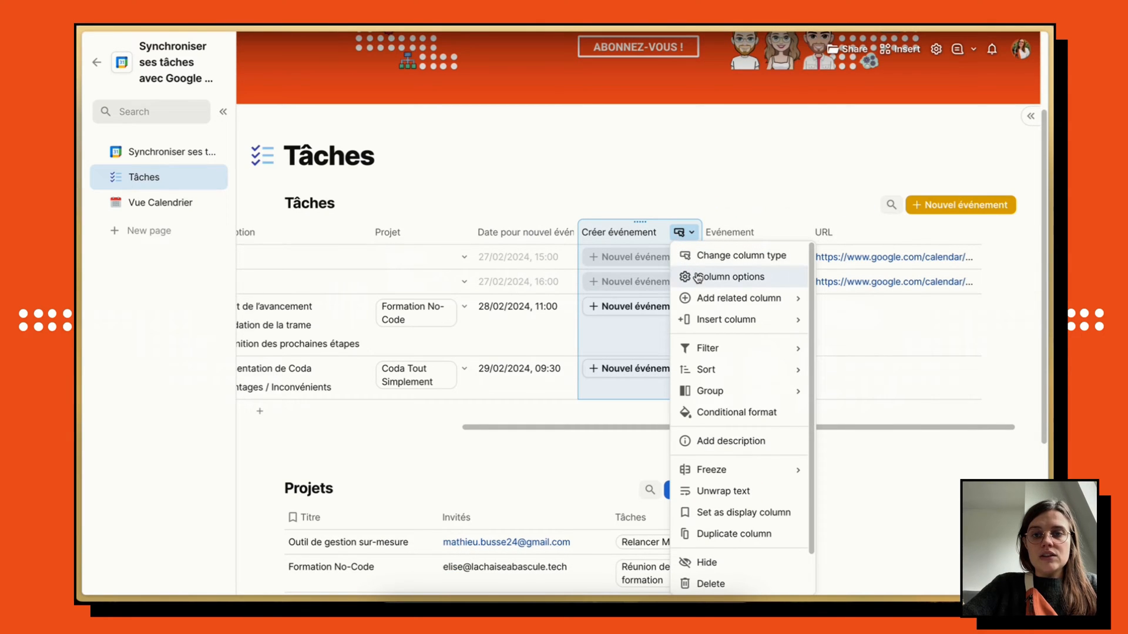
pyautogui.click(697, 277)
pyautogui.scroll(-3, 766, 361)
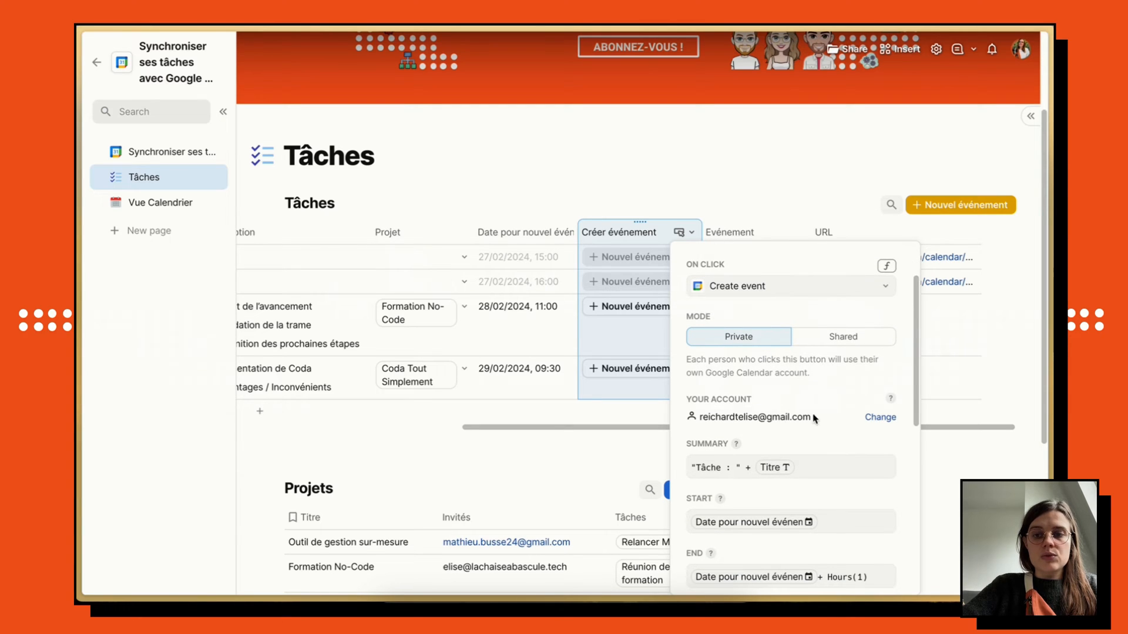
pyautogui.scroll(-1, 789, 411)
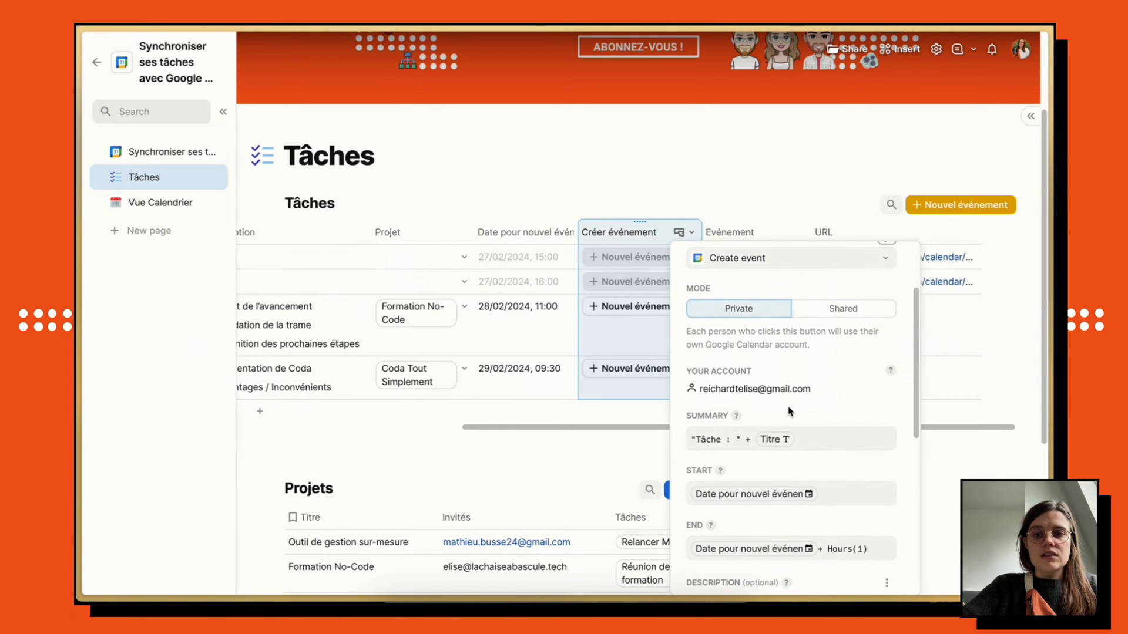
pyautogui.scroll(-3, 790, 411)
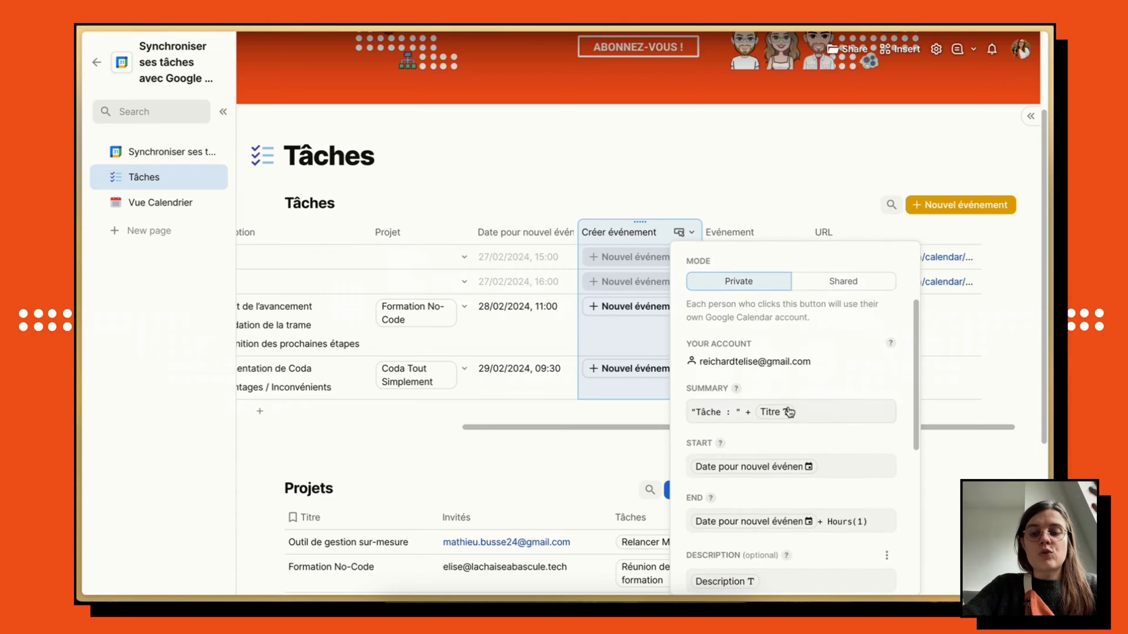
pyautogui.scroll(-2, 789, 411)
pyautogui.scroll(2, 789, 411)
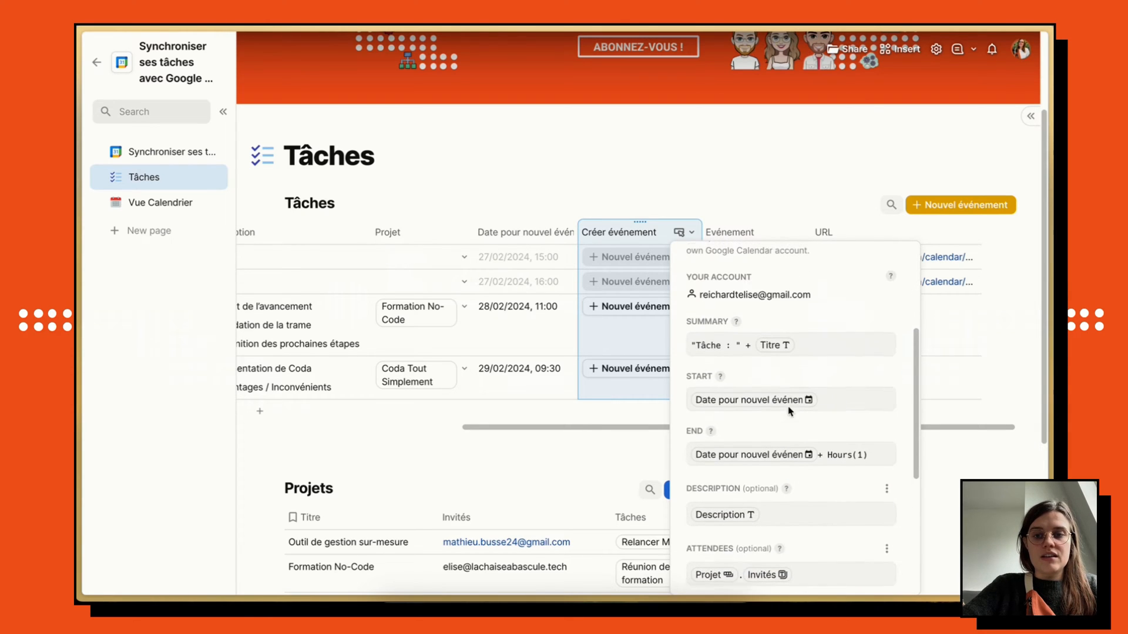
pyautogui.scroll(-1, 789, 411)
pyautogui.scroll(-2, 789, 411)
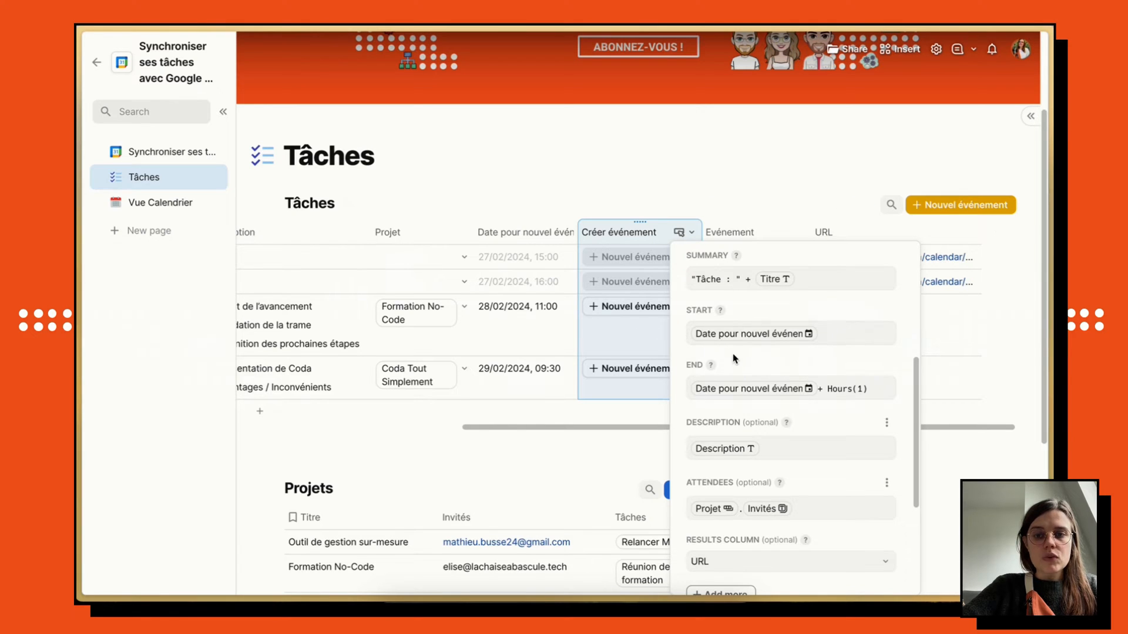
pyautogui.scroll(-1, 737, 314)
pyautogui.scroll(1, 739, 318)
pyautogui.scroll(-2, 739, 318)
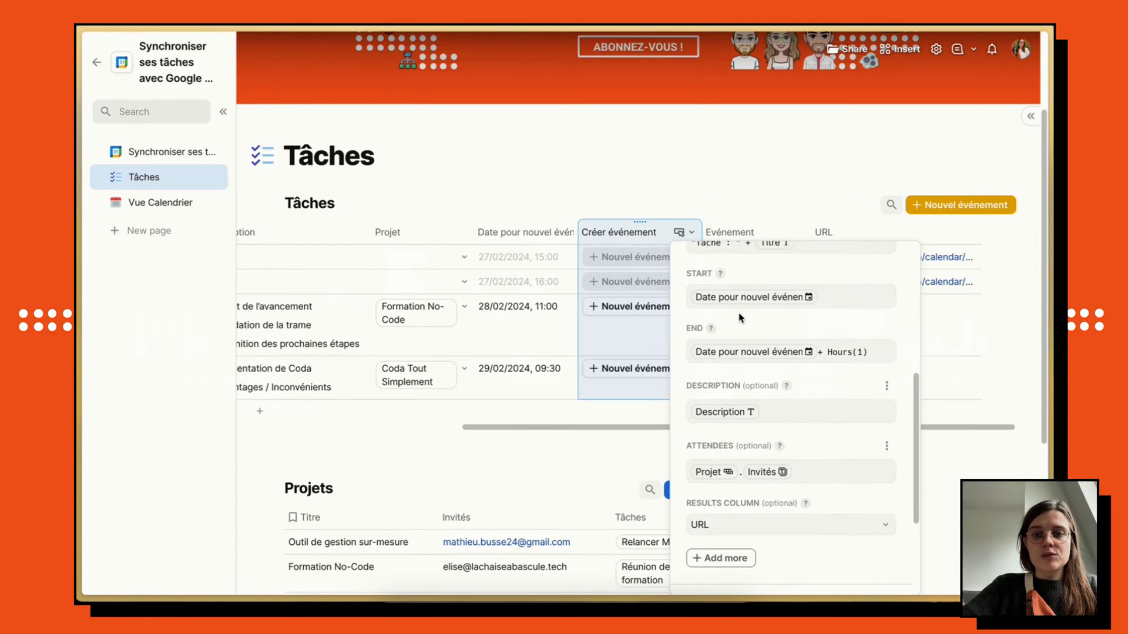
pyautogui.scroll(3, 739, 318)
pyautogui.scroll(-1, 739, 312)
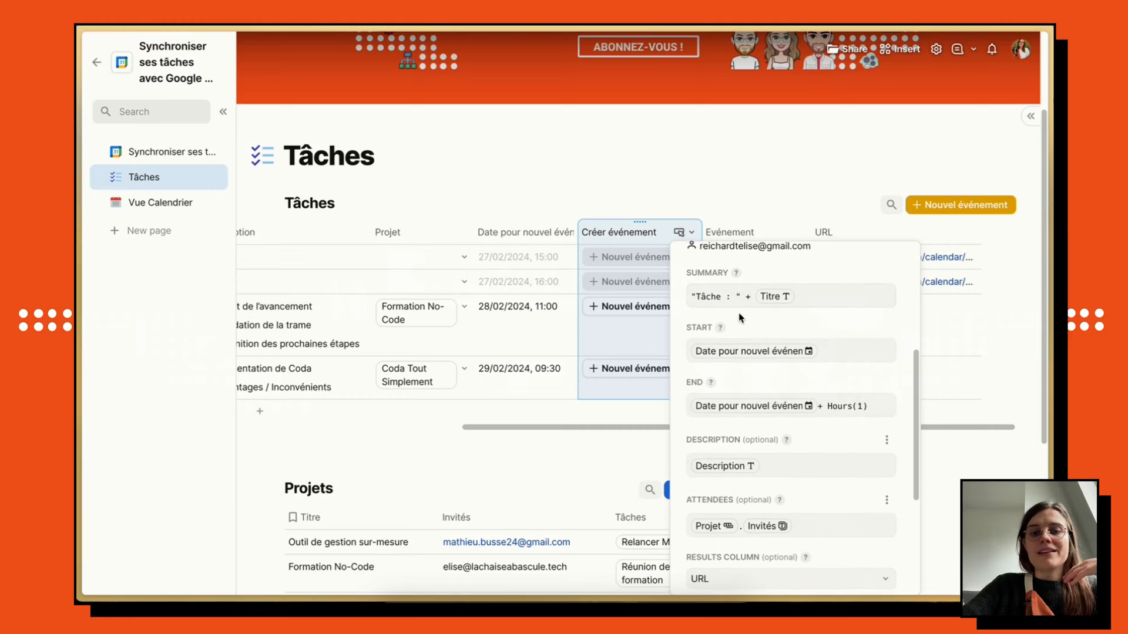
pyautogui.scroll(-3, 739, 318)
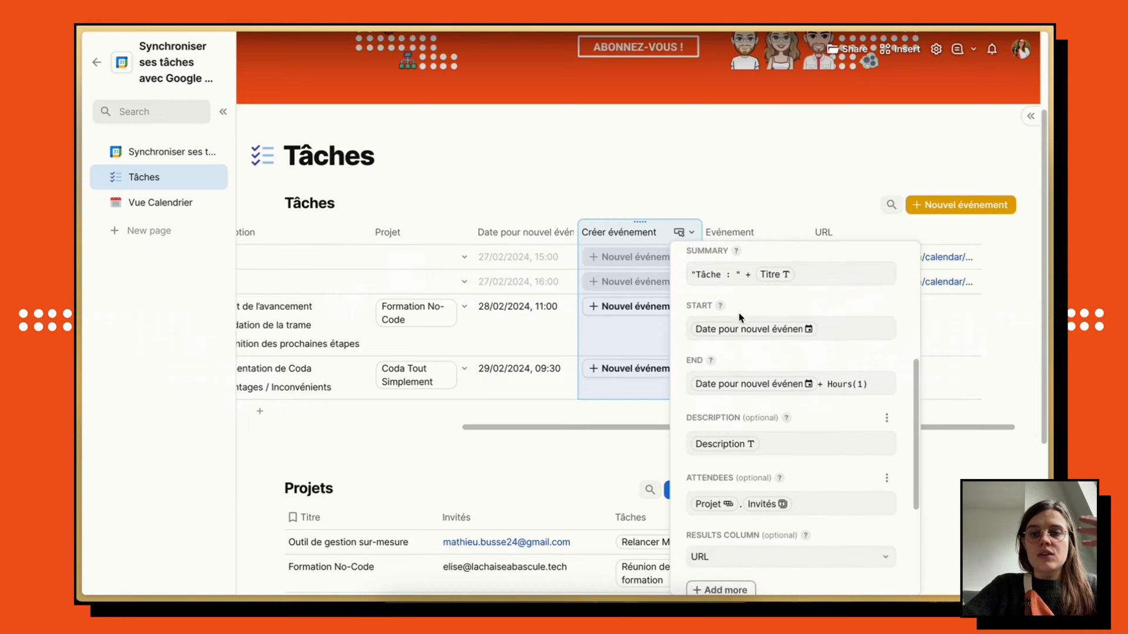
pyautogui.scroll(-3, 739, 318)
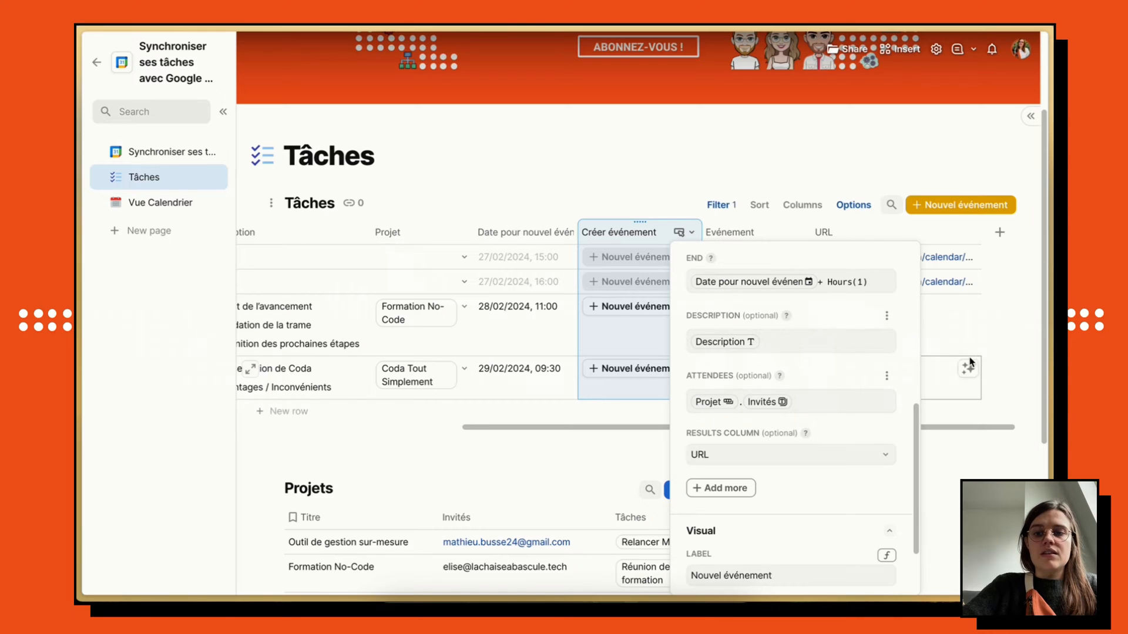
pyautogui.click(952, 322)
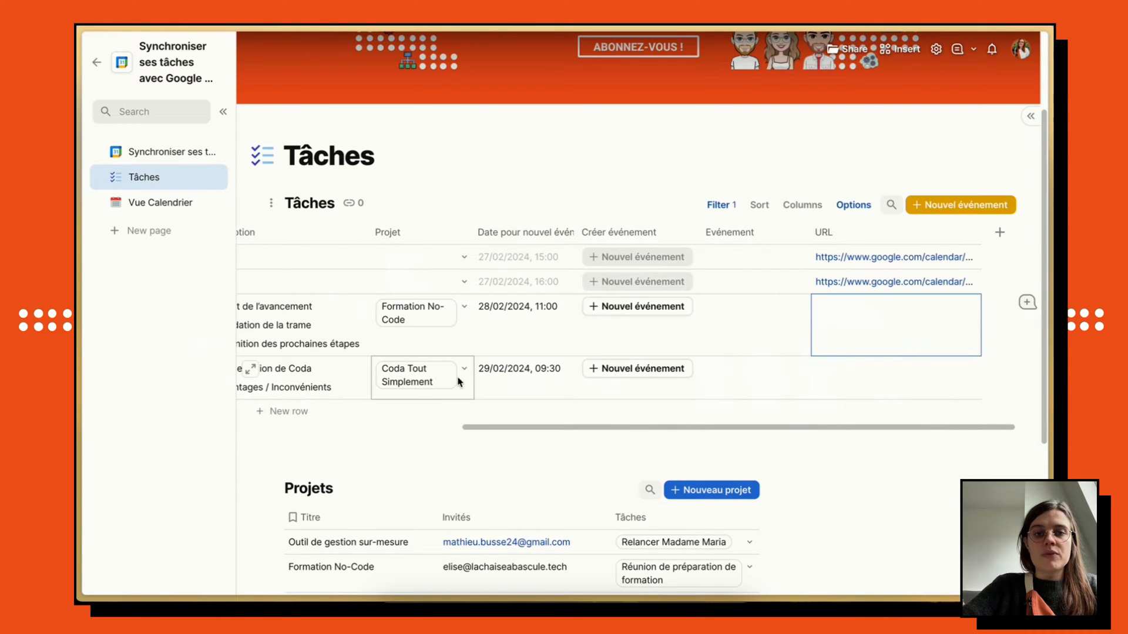
# Switch to Google Calendar and inspect the details of the Rdv dentiste and Appeler le banquier events
pyautogui.moveTo(83, 308)
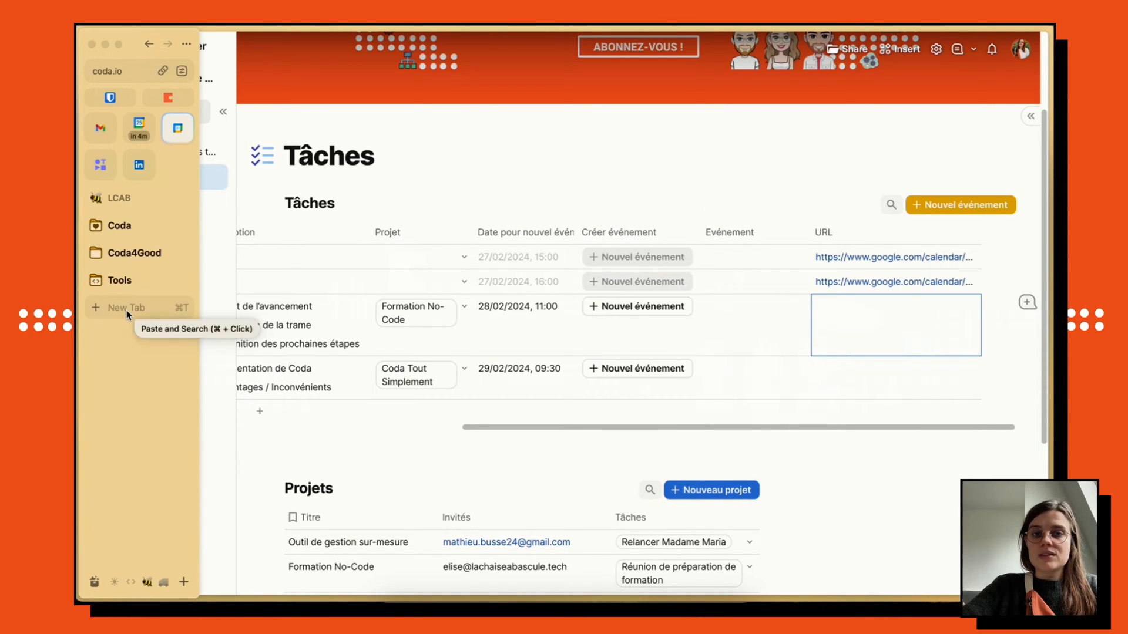
pyautogui.click(139, 126)
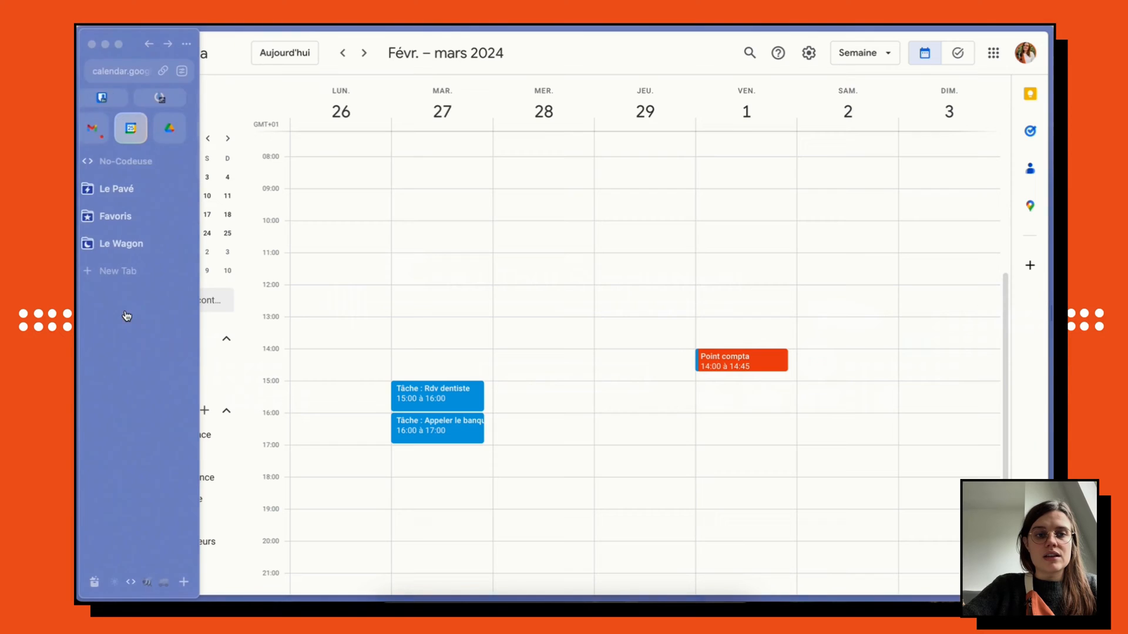
pyautogui.click(420, 394)
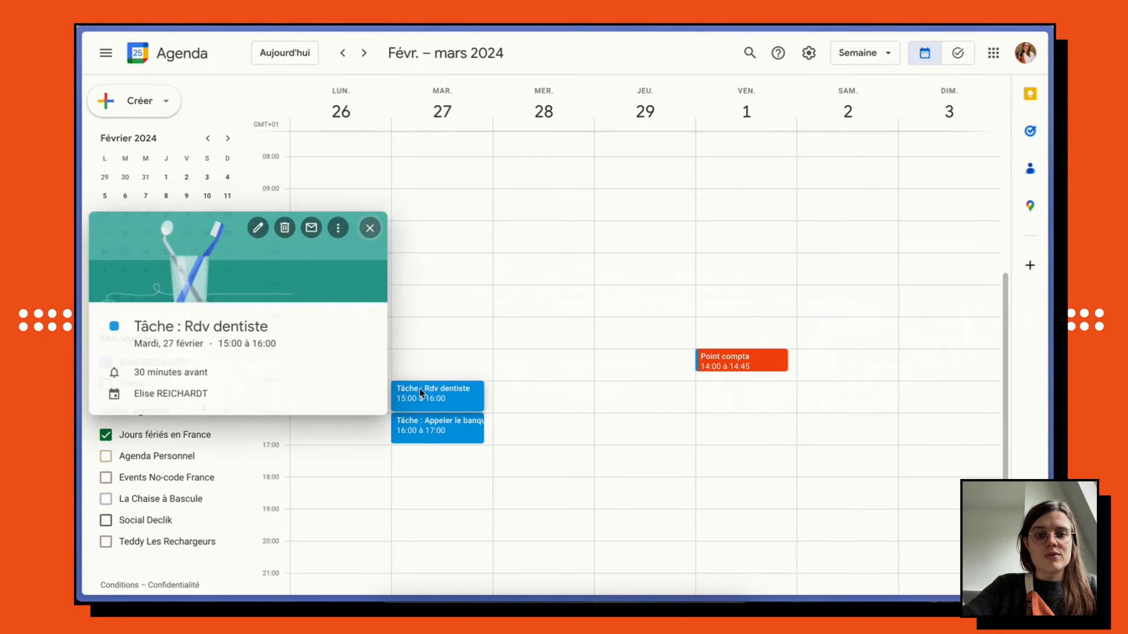
pyautogui.click(429, 430)
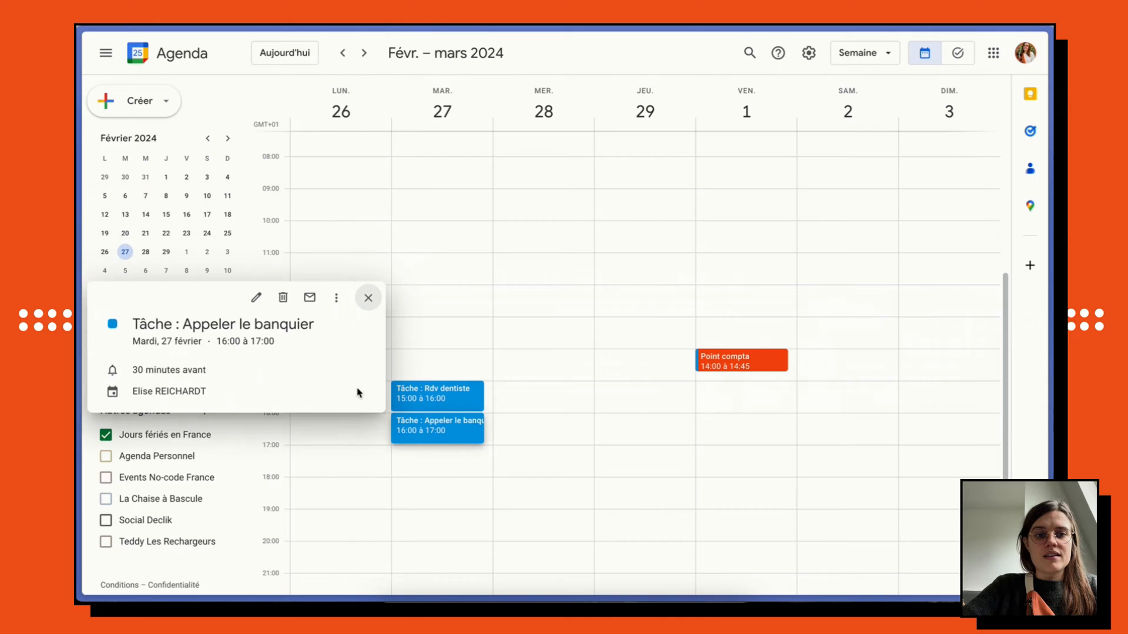
# Return to the Coda document and create a calendar event for the task Réunion de préparation de formation
pyautogui.moveTo(80, 328)
pyautogui.hscroll(3, 114, 321)
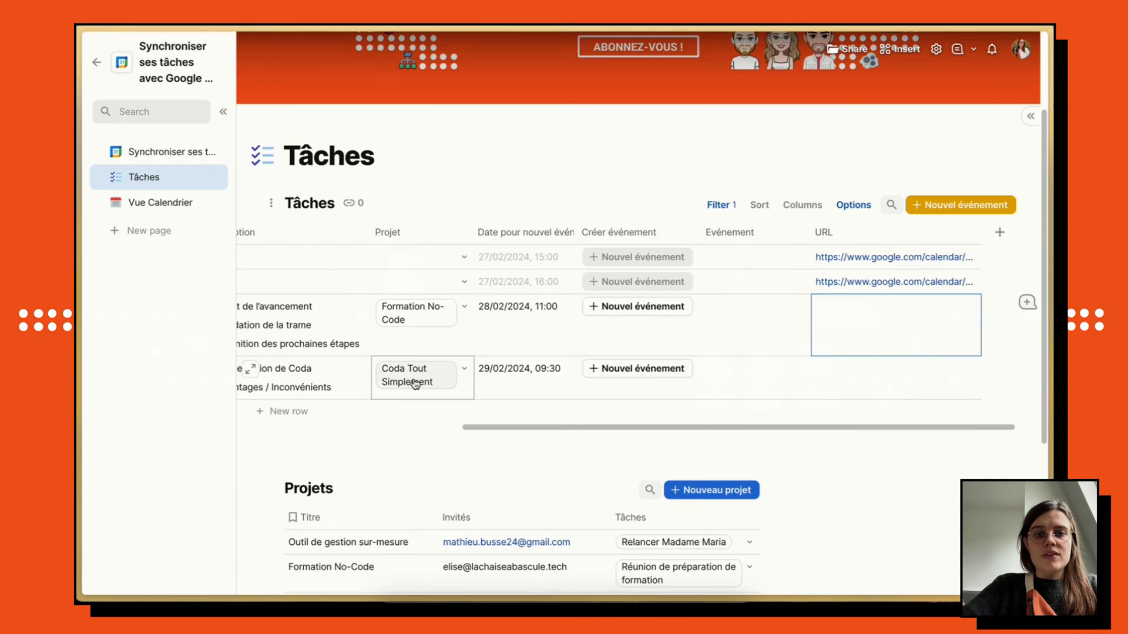
pyautogui.hscroll(-5, 537, 384)
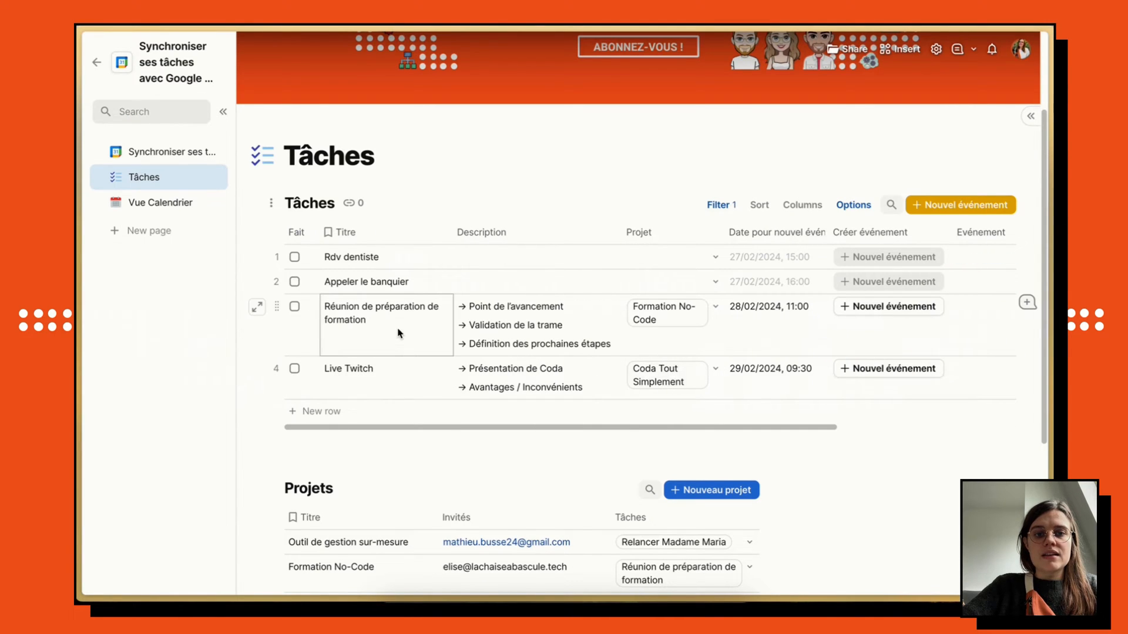
pyautogui.hscroll(4, 398, 339)
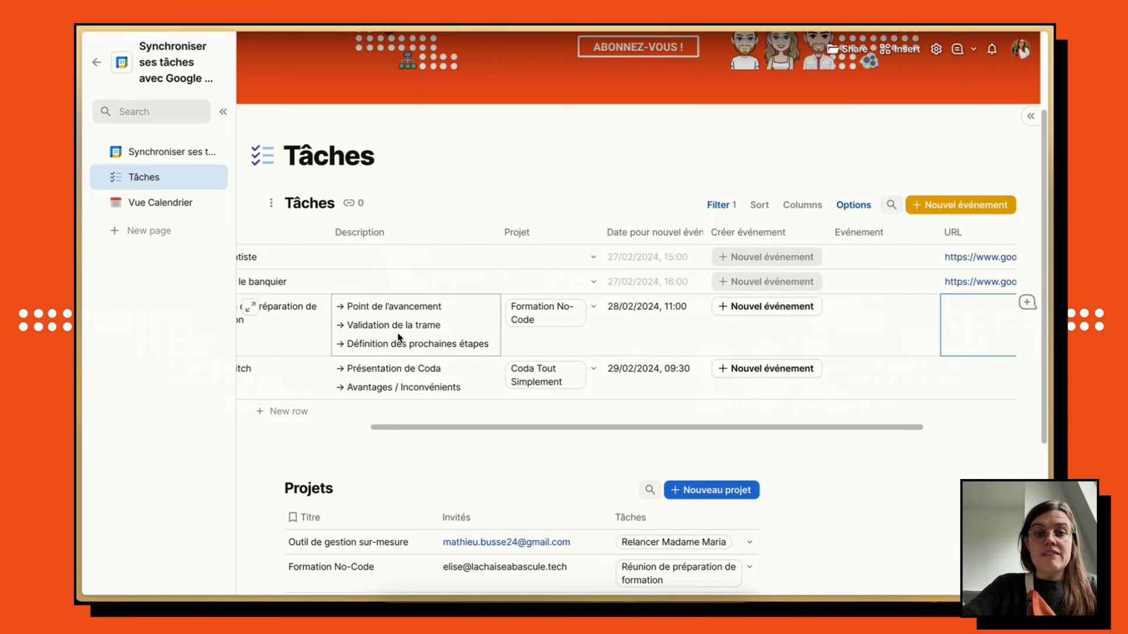
pyautogui.click(747, 307)
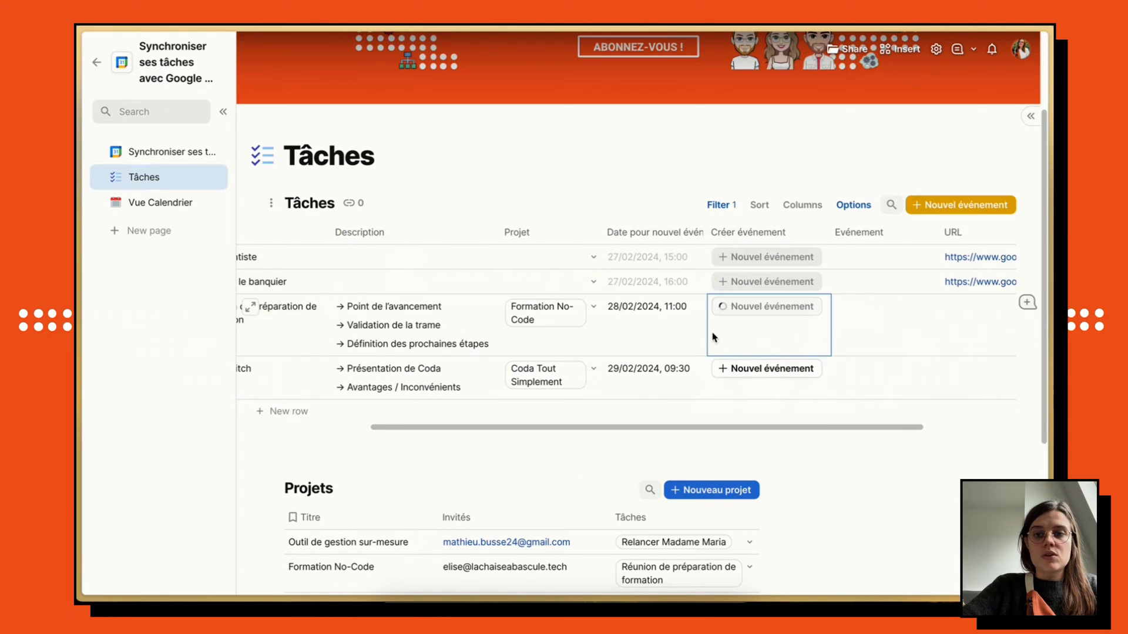
pyautogui.hscroll(4, 697, 345)
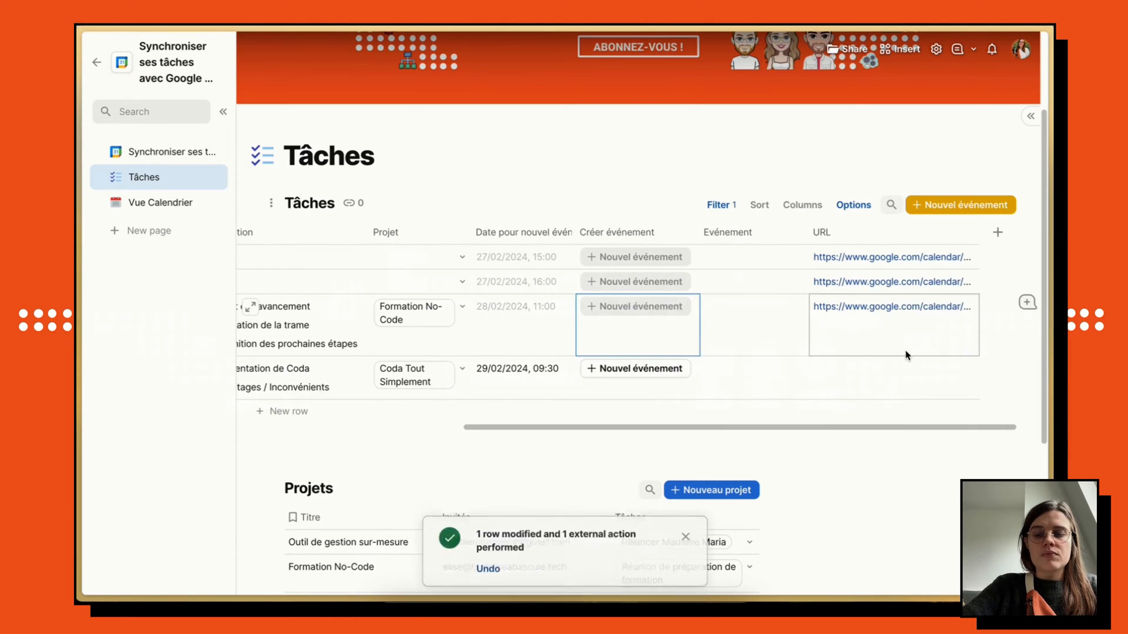
# Switch to Google Calendar, close the open event card and inspect the Réunion de préparation de formation event's details
pyautogui.click(138, 128)
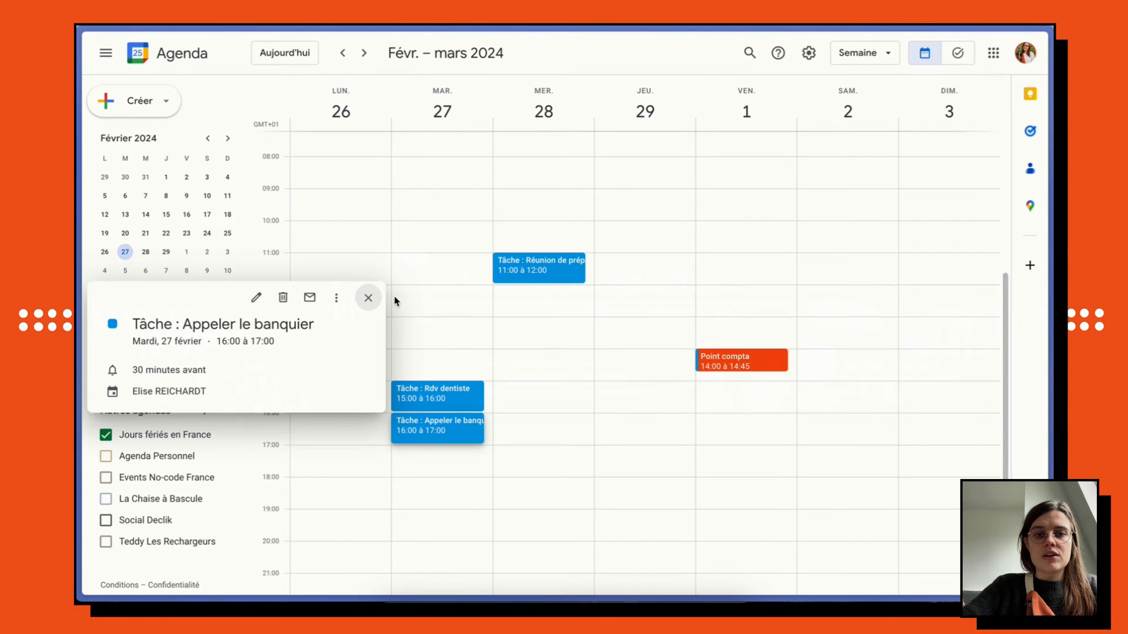
pyautogui.click(370, 299)
pyautogui.click(546, 267)
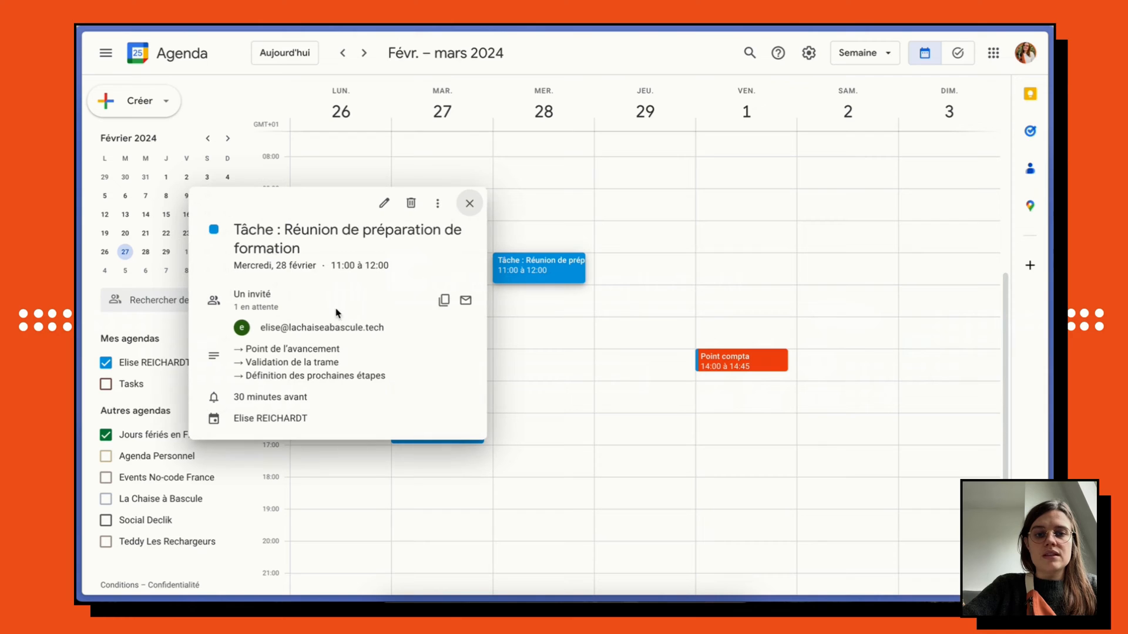
# Return to the Coda document and create a calendar event for the task Live Twitch
pyautogui.moveTo(327, 337)
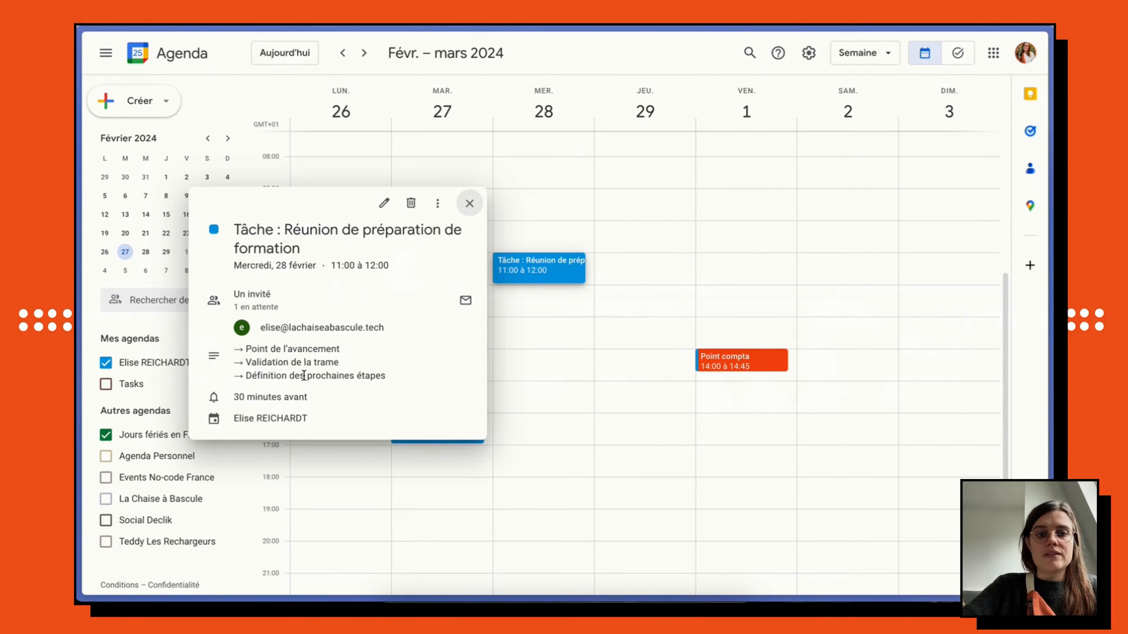
pyautogui.hscroll(5, 136, 329)
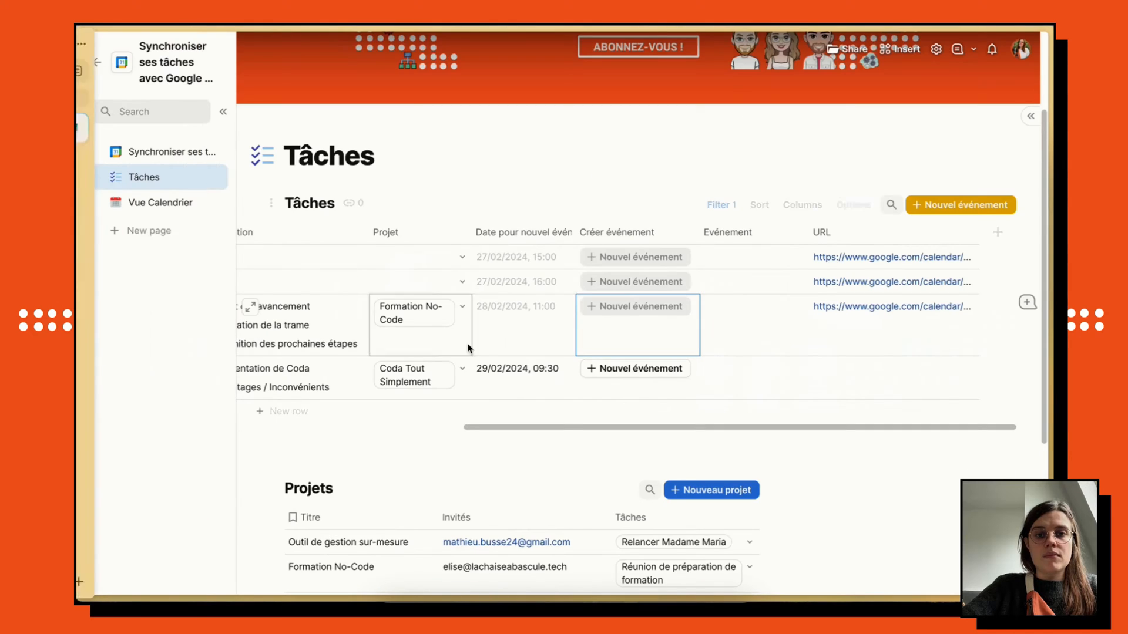
pyautogui.scroll(-1, 485, 346)
pyautogui.hscroll(-1, 509, 328)
pyautogui.hscroll(-5, 510, 328)
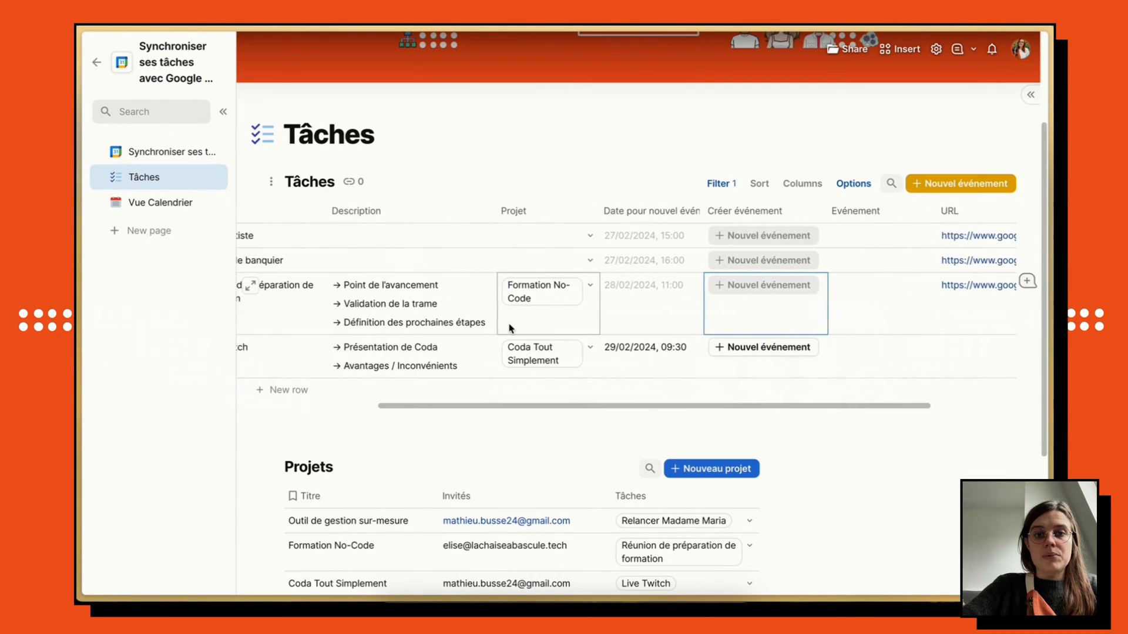
pyautogui.scroll(-1, 509, 328)
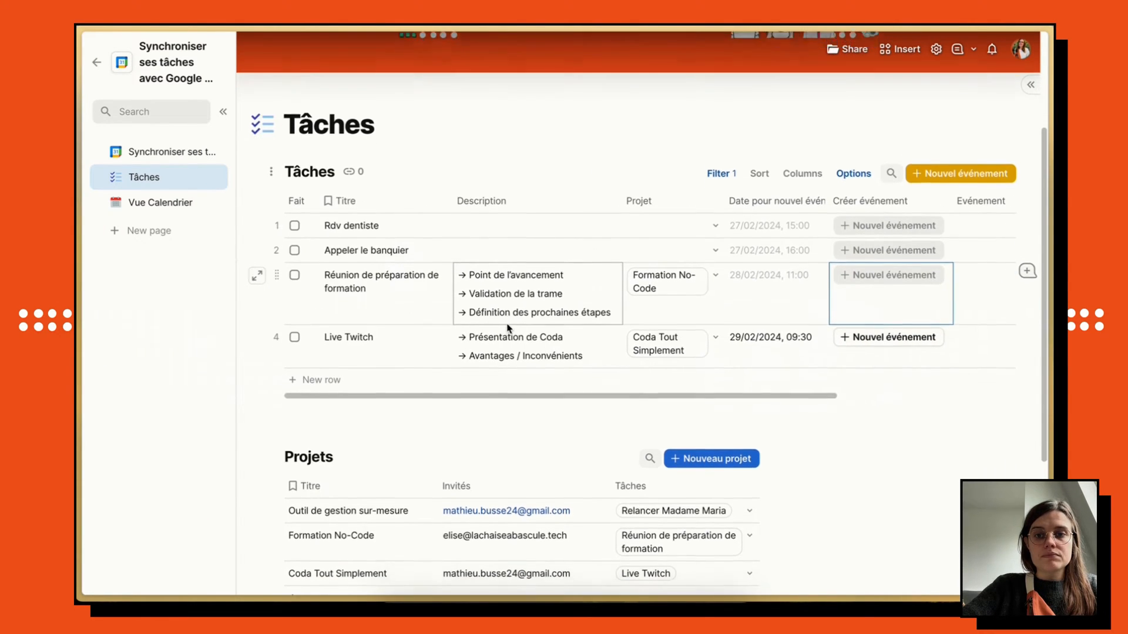
pyautogui.hscroll(5, 511, 328)
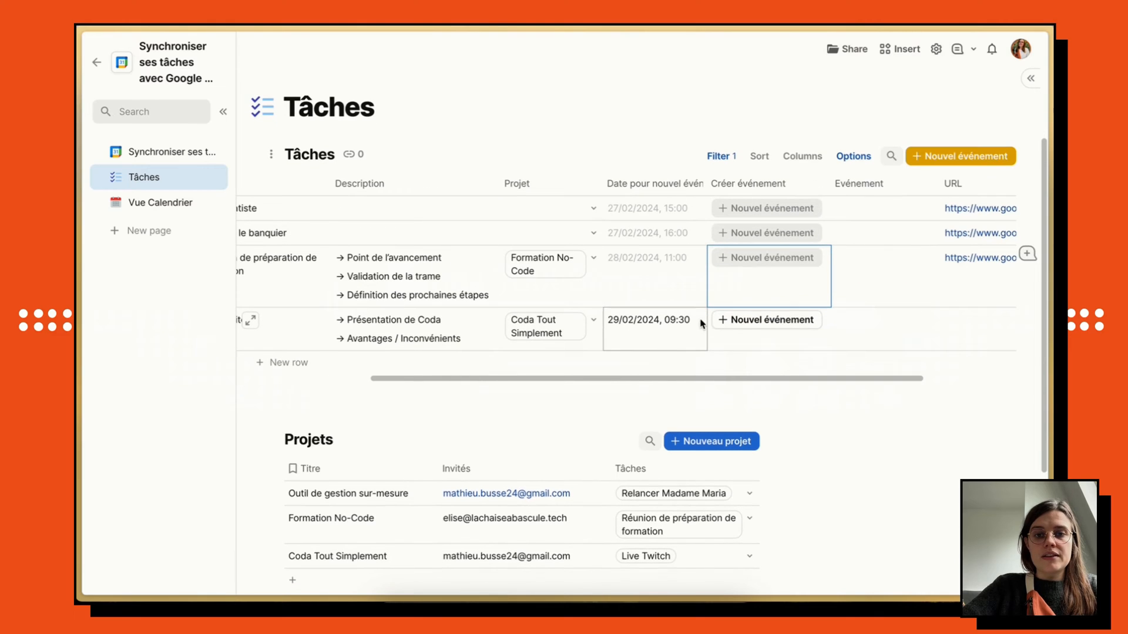
pyautogui.click(771, 322)
pyautogui.hscroll(3, 650, 326)
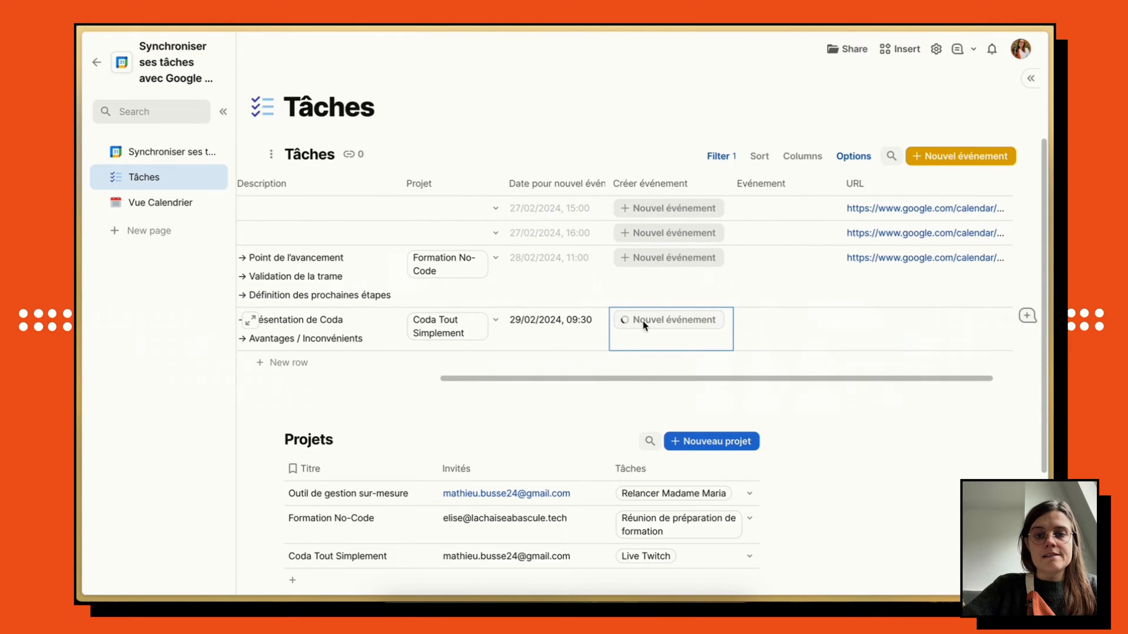
# Switch to Google Calendar, close the open event card and inspect the Live Twitch event's details
pyautogui.moveTo(78, 271)
pyautogui.hscroll(-5, 142, 321)
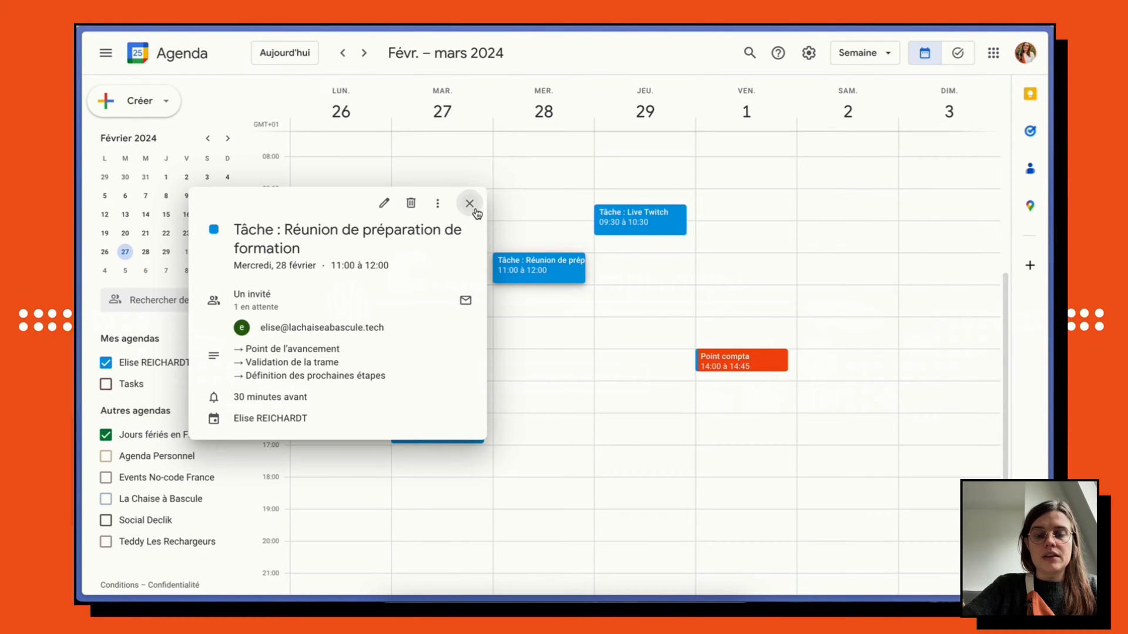
pyautogui.click(470, 207)
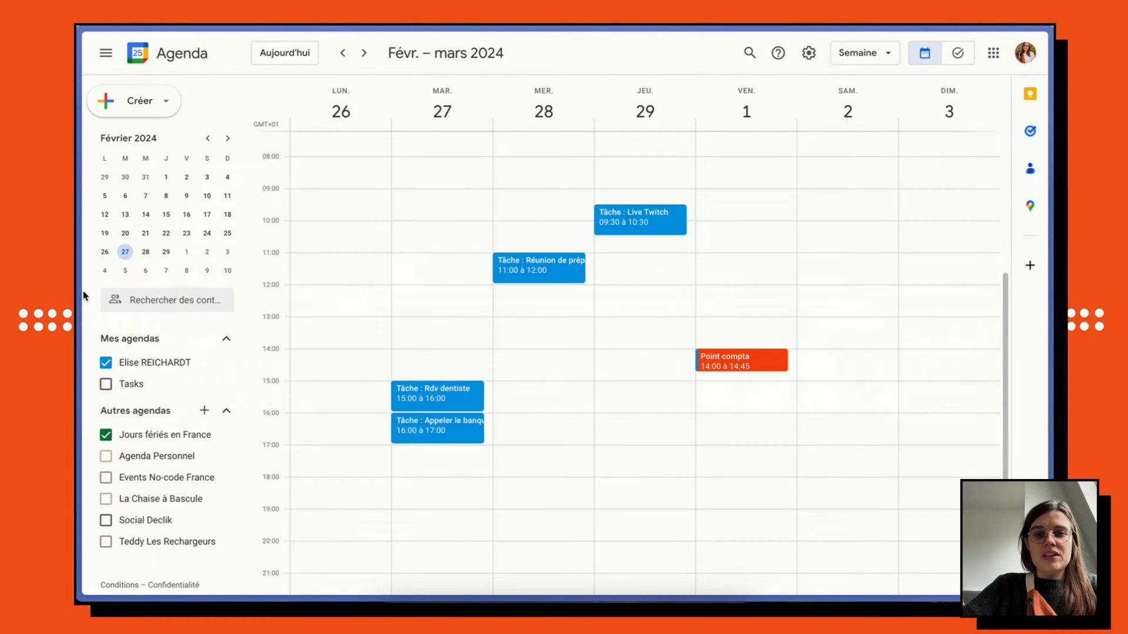
pyautogui.click(660, 226)
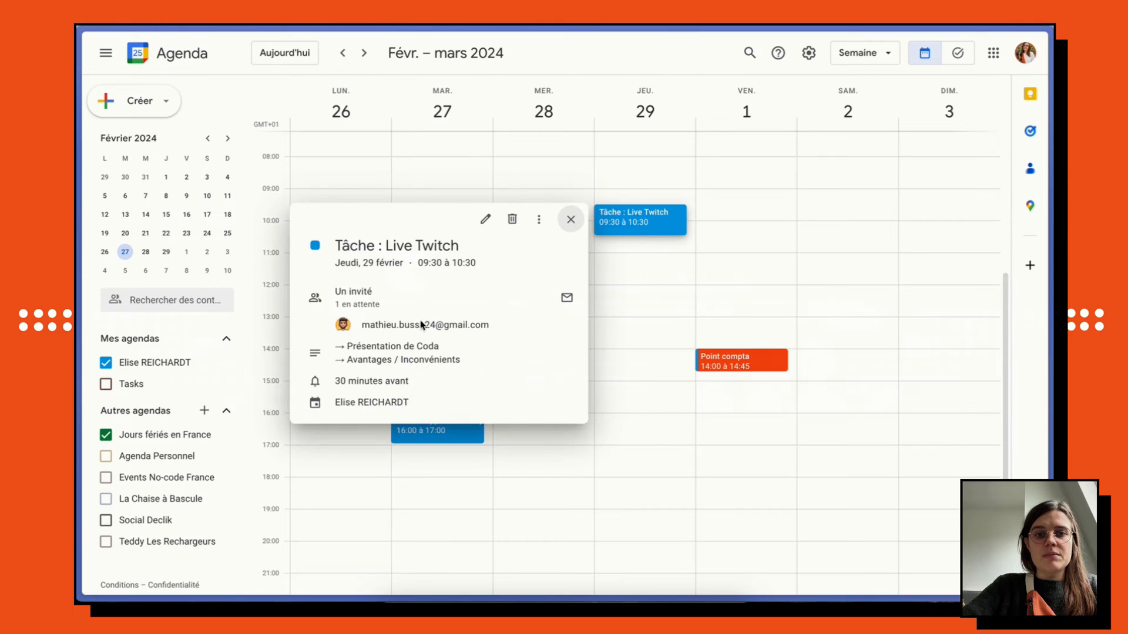
# Back in the Coda document, convert the Projets table's Invités column to a relation with a new table Invités below the current table
pyautogui.hscroll(5, 126, 337)
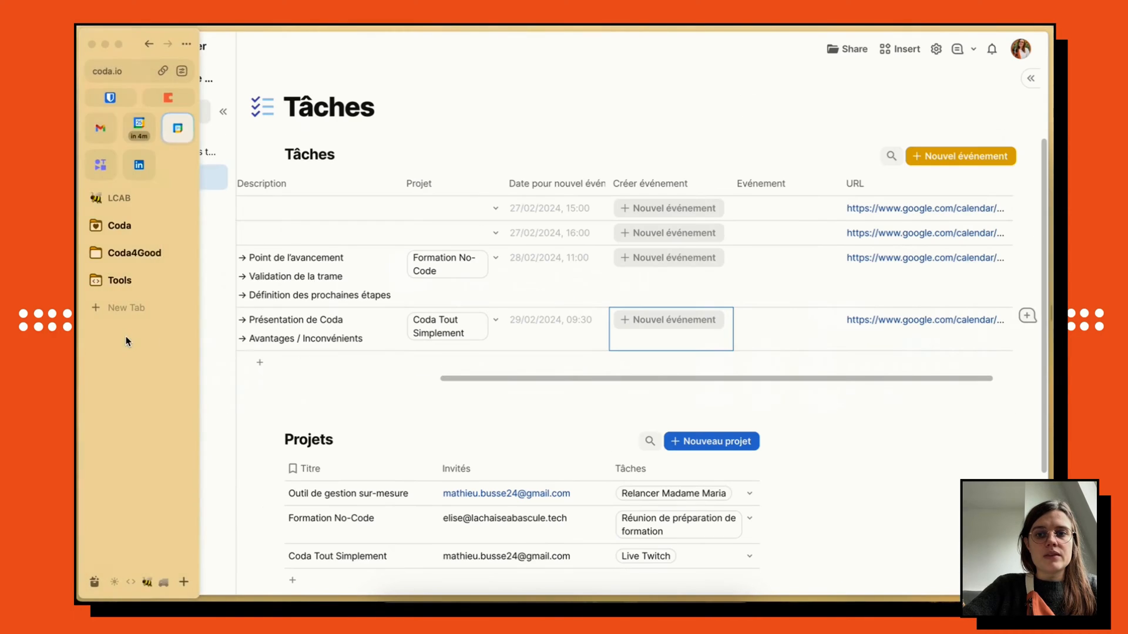
pyautogui.hscroll(-5, 644, 392)
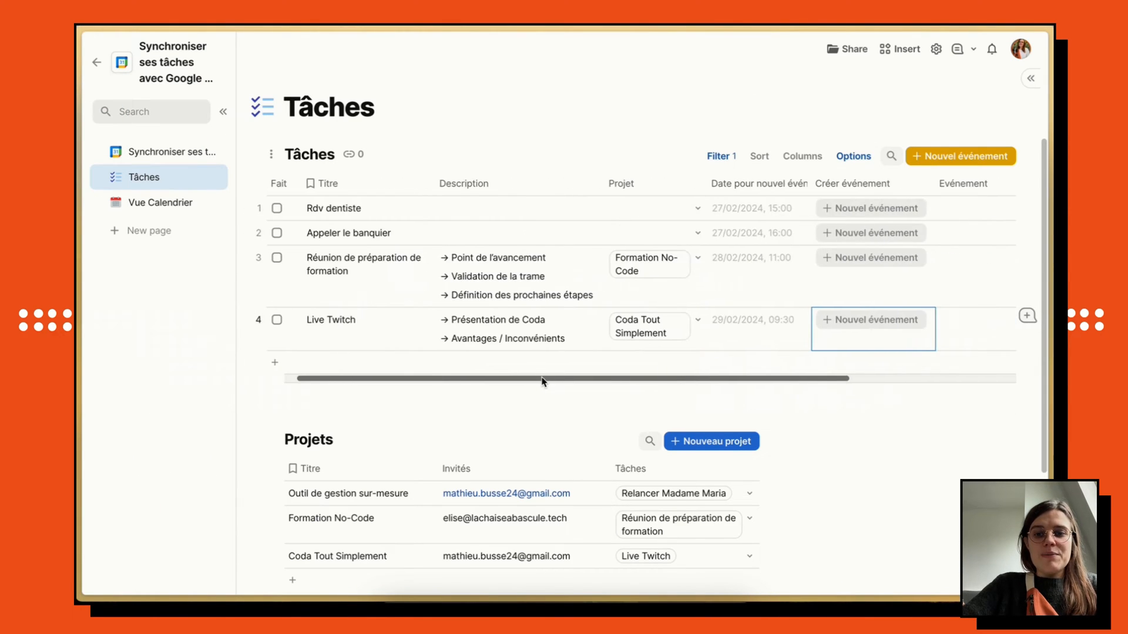
pyautogui.scroll(-1, 542, 377)
pyautogui.scroll(-2, 541, 377)
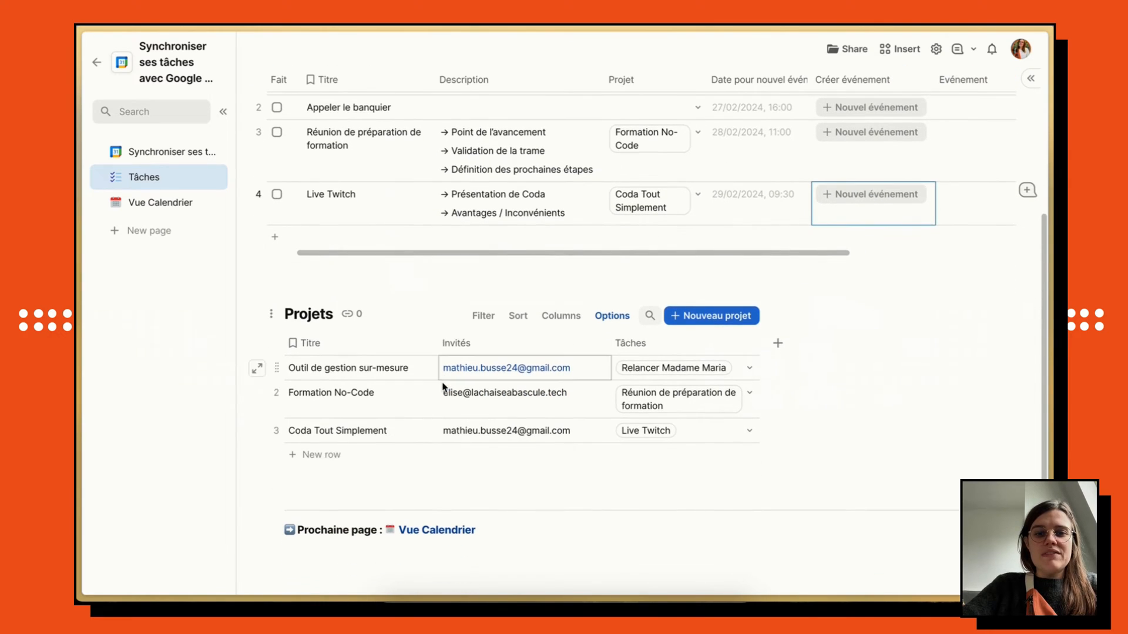
pyautogui.scroll(-1, 381, 375)
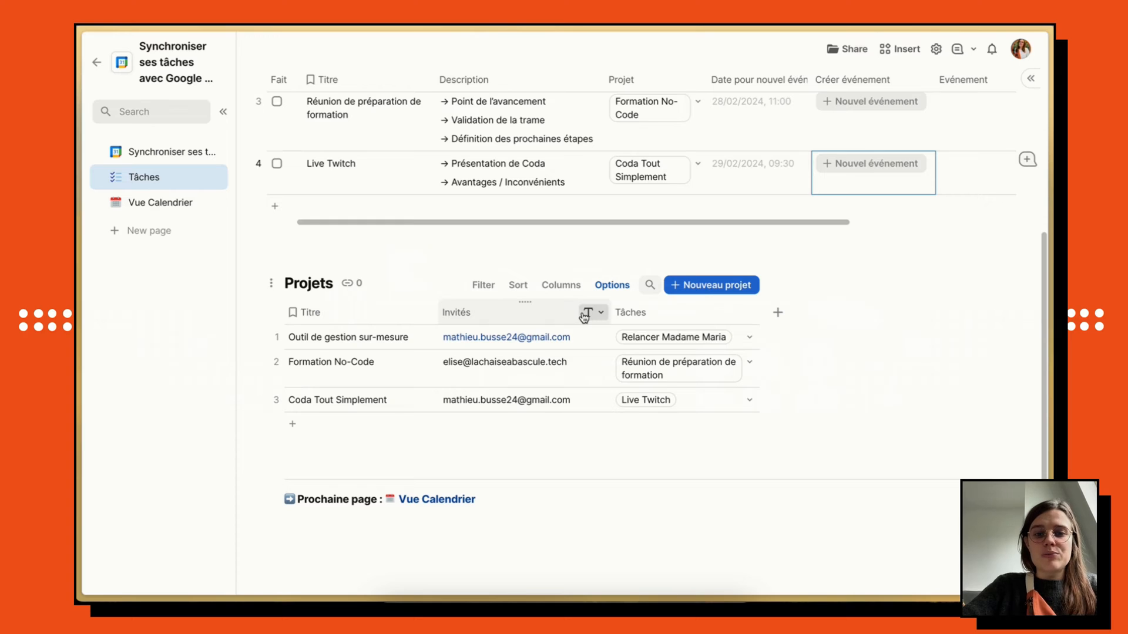
pyautogui.click(589, 314)
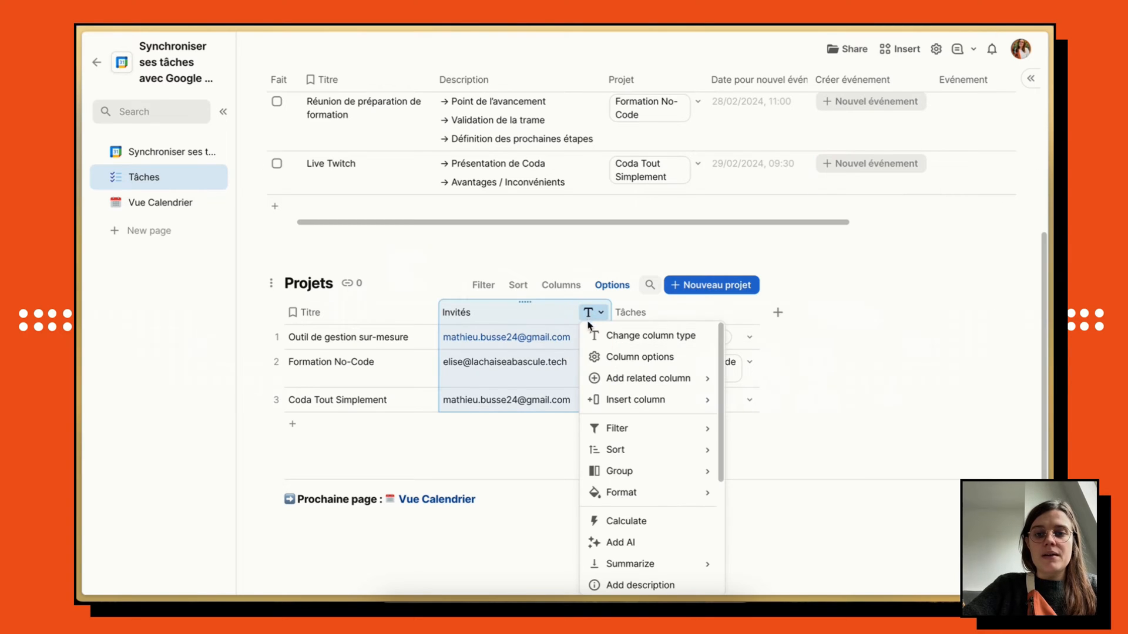
pyautogui.click(623, 340)
pyautogui.write('rela')
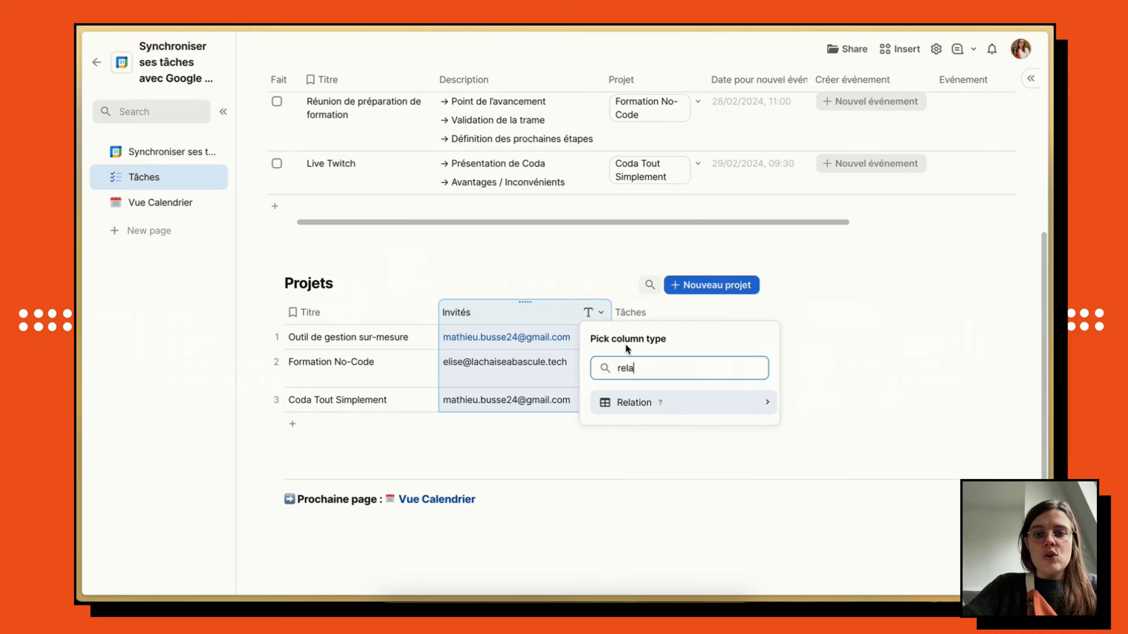
pyautogui.moveTo(697, 401)
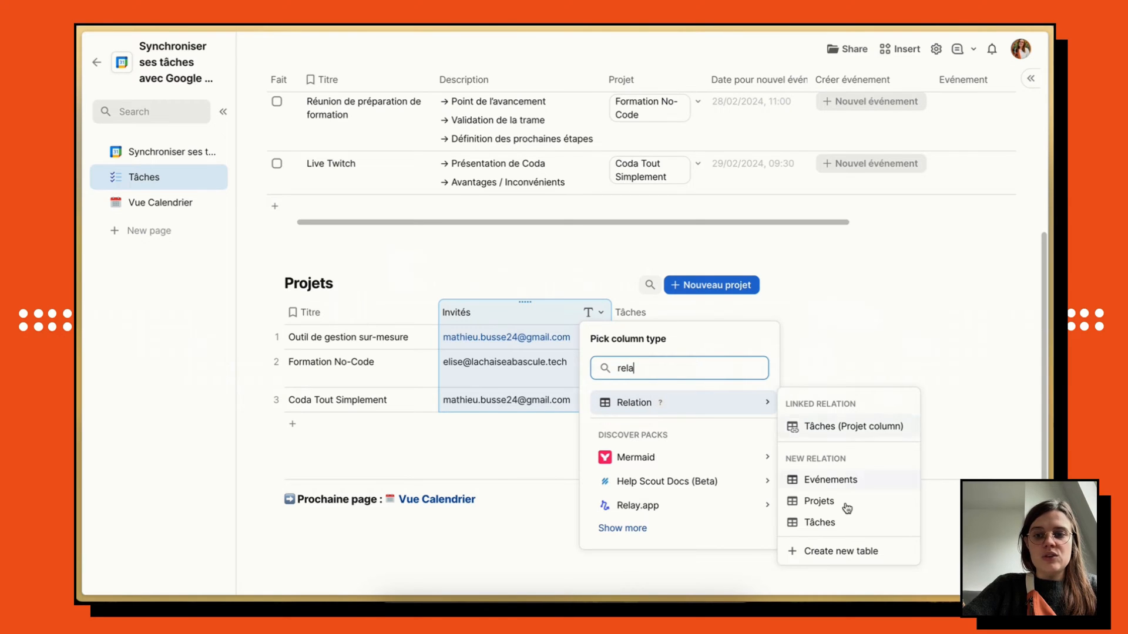
pyautogui.click(842, 552)
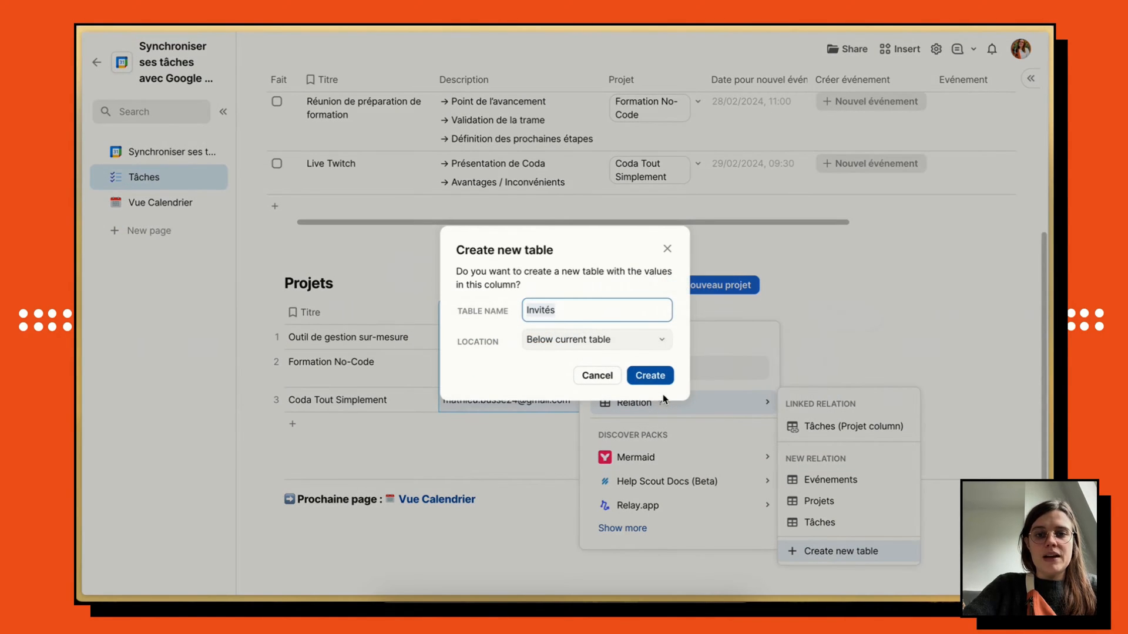
pyautogui.click(652, 376)
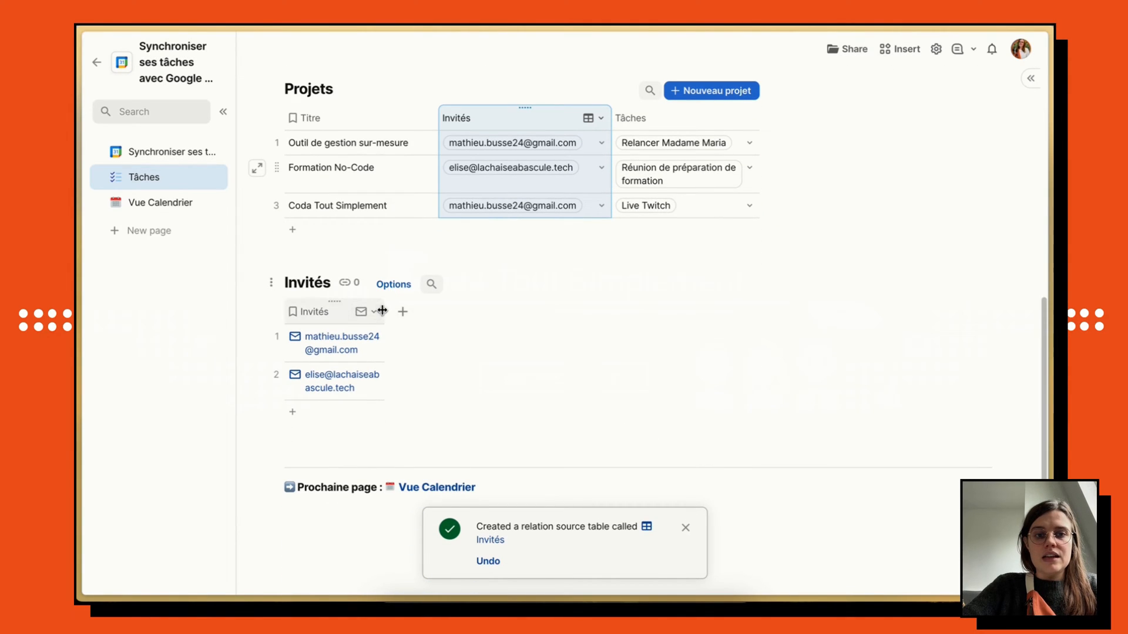
# Widen the new Invités table's column and add a third row with another guest's e-mail address
pyautogui.moveTo(382, 311); pyautogui.dragTo(476, 314)
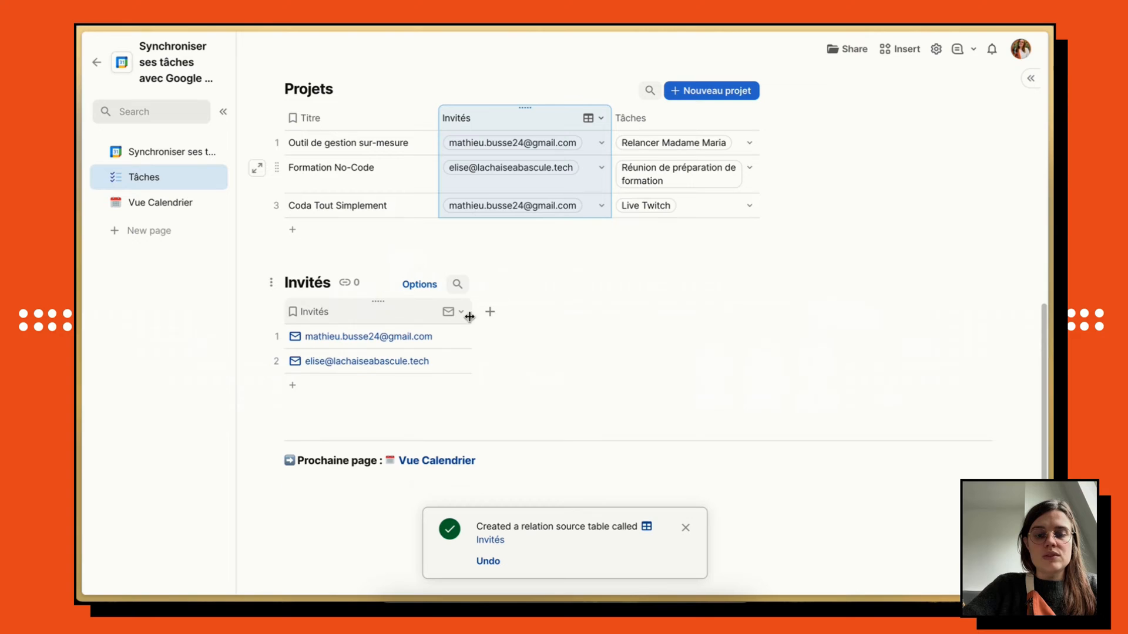
pyautogui.click(345, 384)
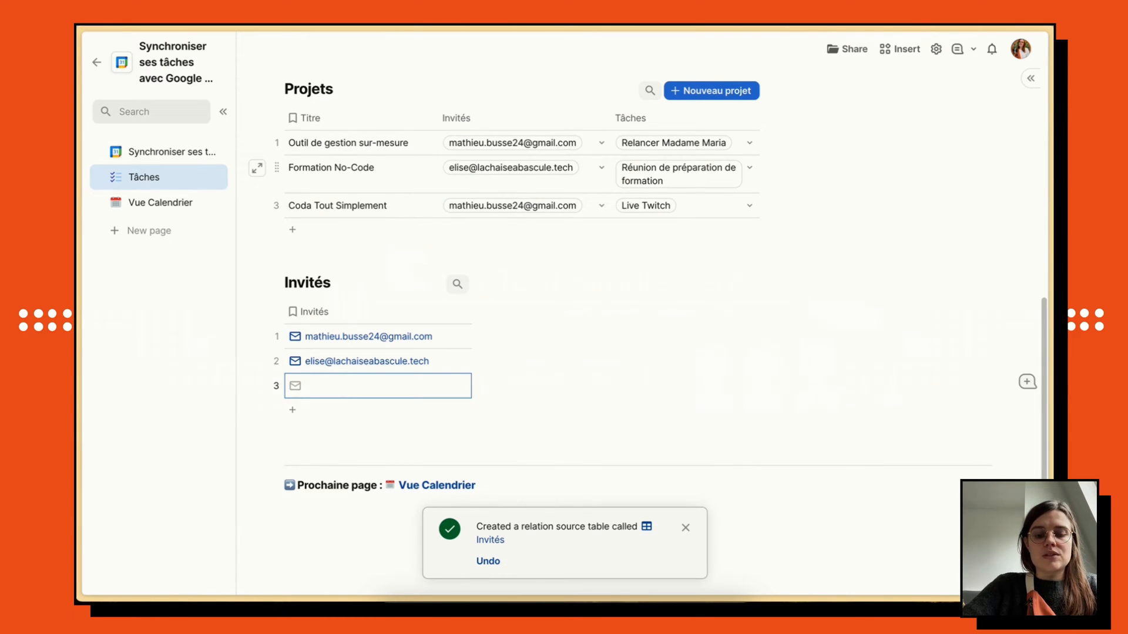
pyautogui.hotkey('ctrl', 'v')
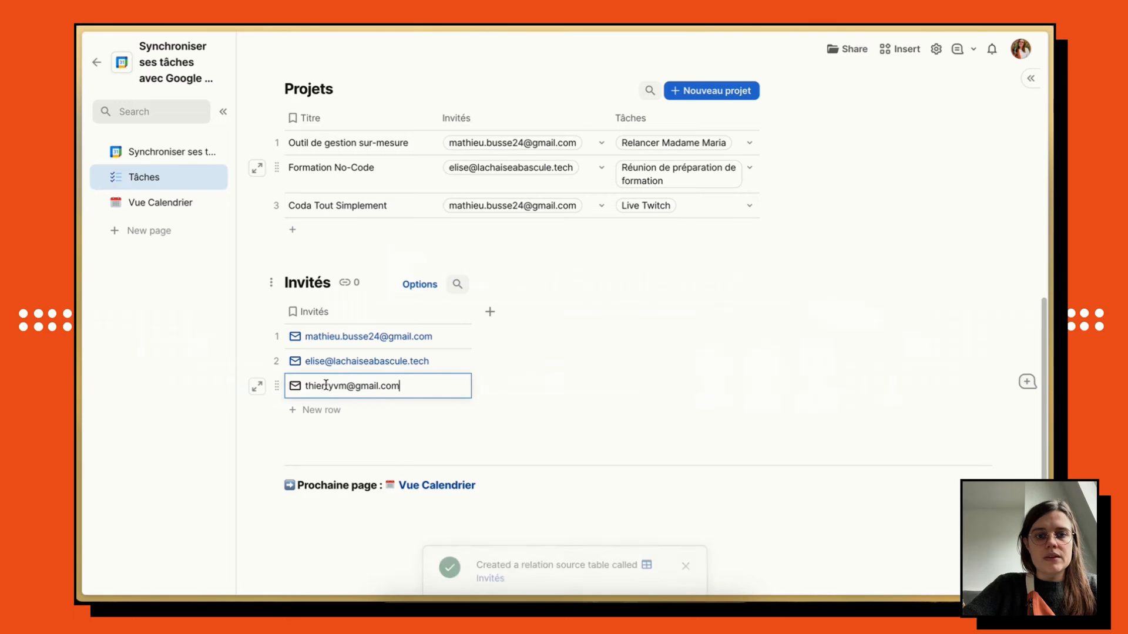
pyautogui.click(589, 410)
# Add the new guest to the Invités of the project Coda Tout Simplement, keeping the existing guest
pyautogui.scroll(1, 589, 413)
pyautogui.scroll(1, 590, 352)
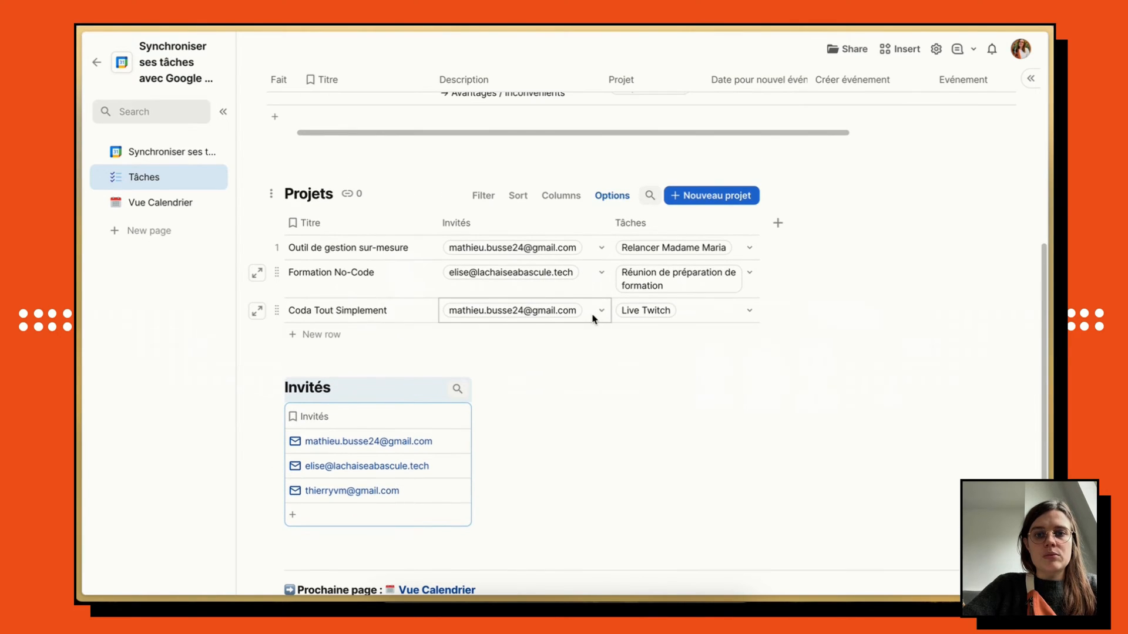
pyautogui.scroll(1, 599, 315)
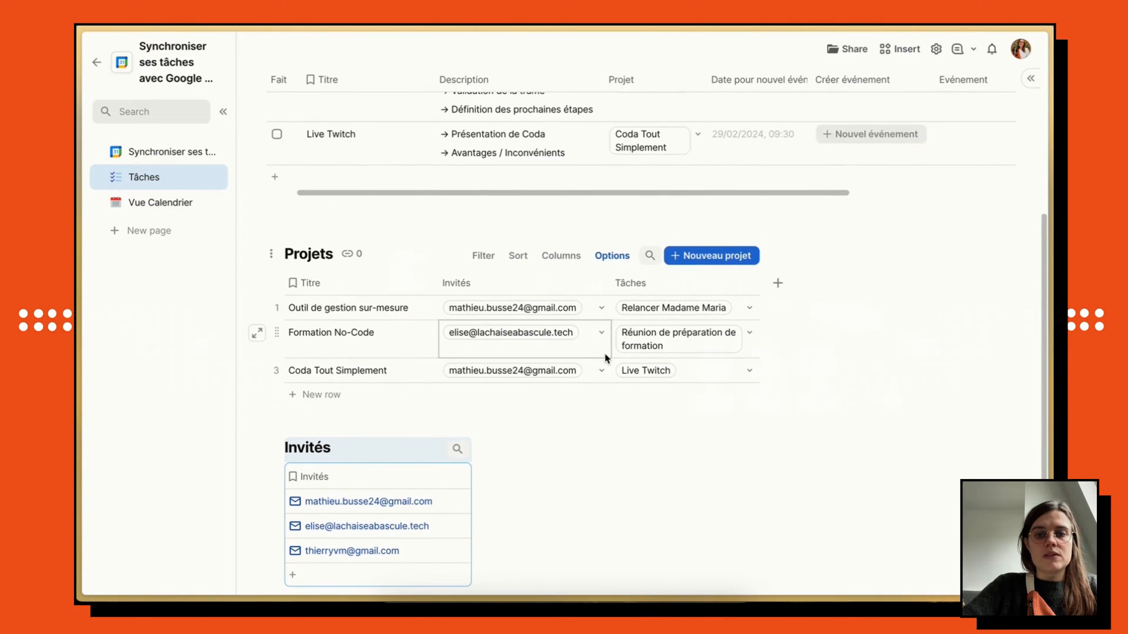
pyautogui.click(601, 370)
pyautogui.click(589, 441)
pyautogui.click(687, 473)
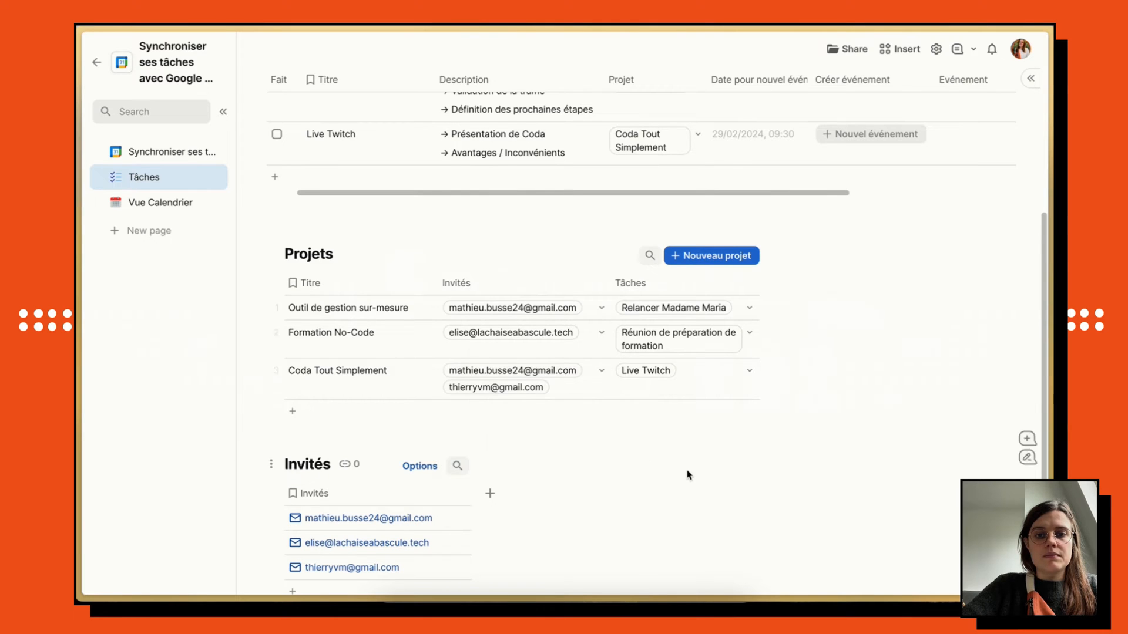
# Examine the Tâches table's rows across the Projet, event date, Créer événement, Evénement and URL columns
pyautogui.scroll(-1, 688, 474)
pyautogui.scroll(5, 688, 474)
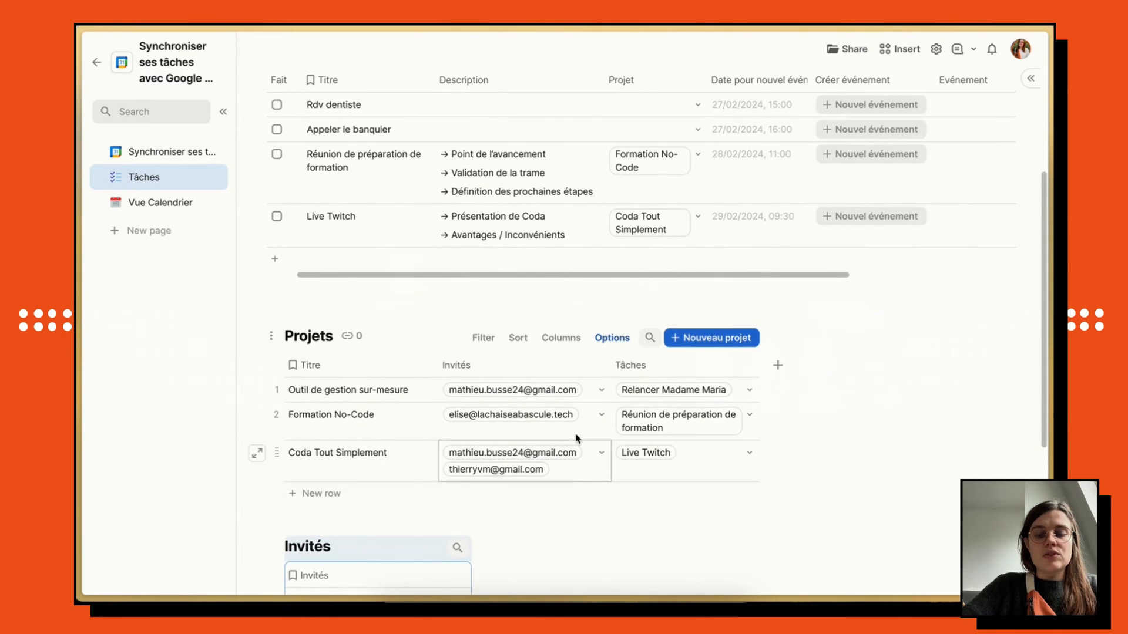
pyautogui.hscroll(2, 678, 325)
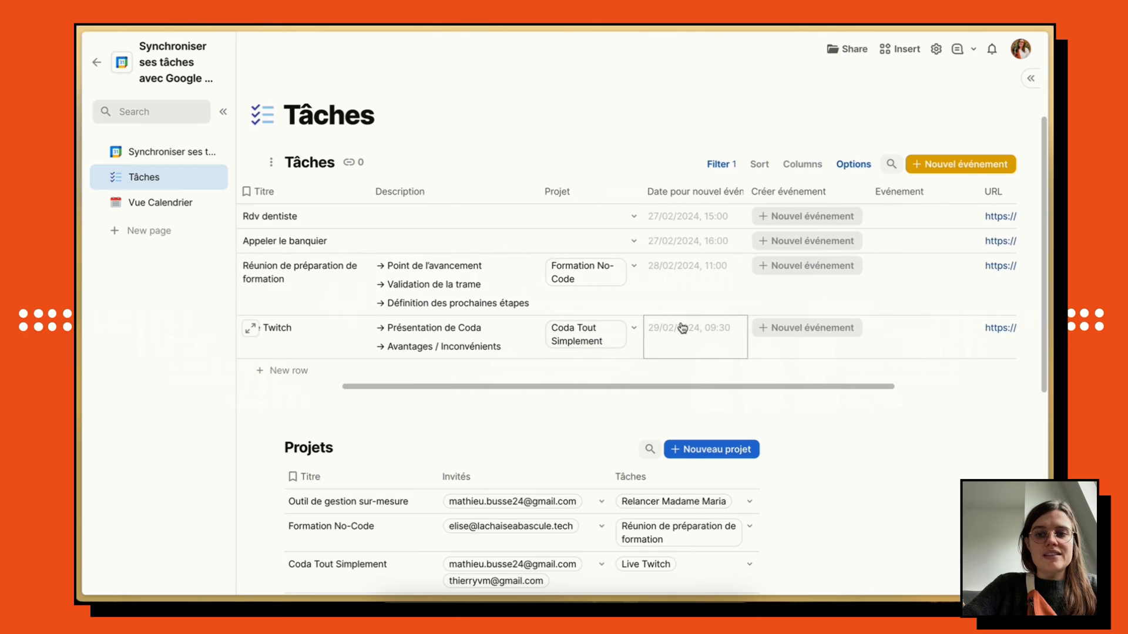
pyautogui.hscroll(-2, 810, 338)
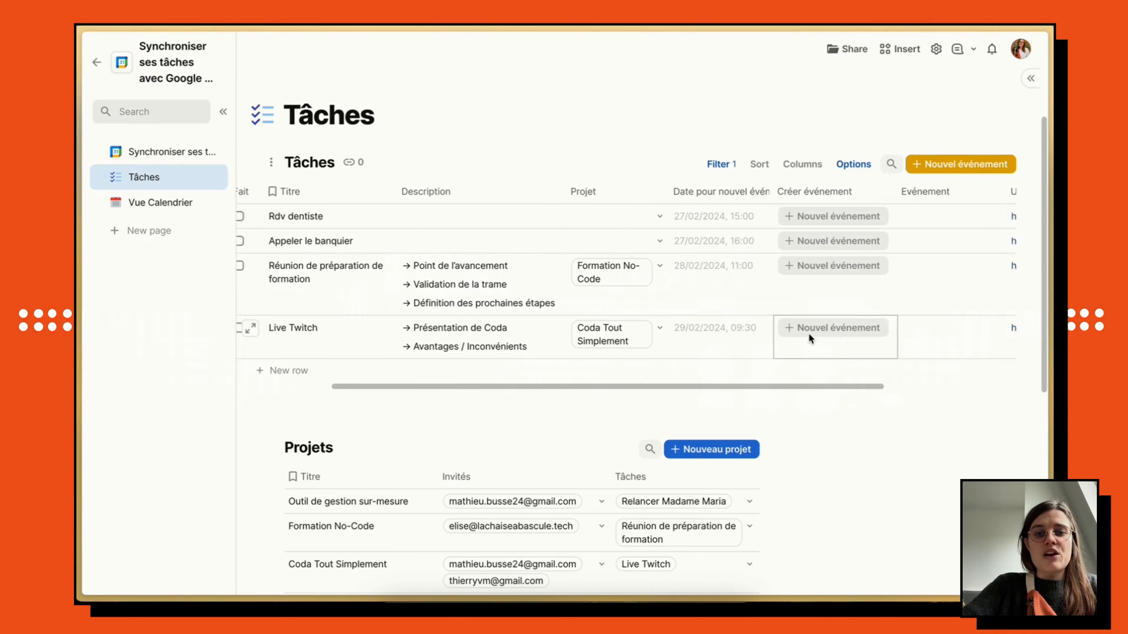
pyautogui.hscroll(2, 809, 338)
pyautogui.hscroll(3, 809, 338)
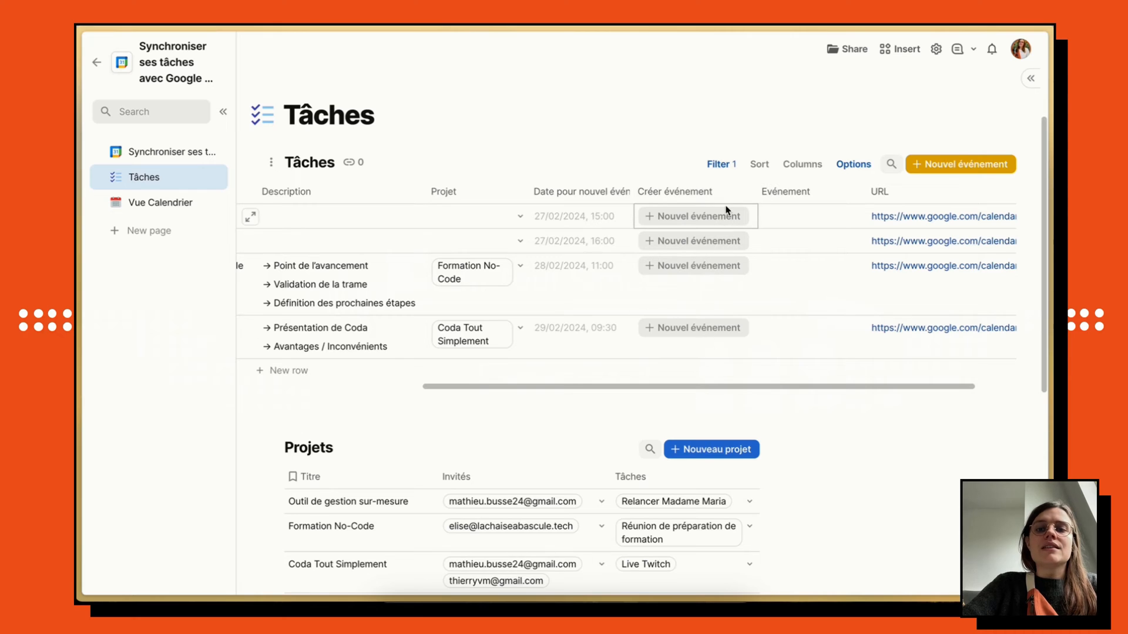
pyautogui.hscroll(2, 726, 356)
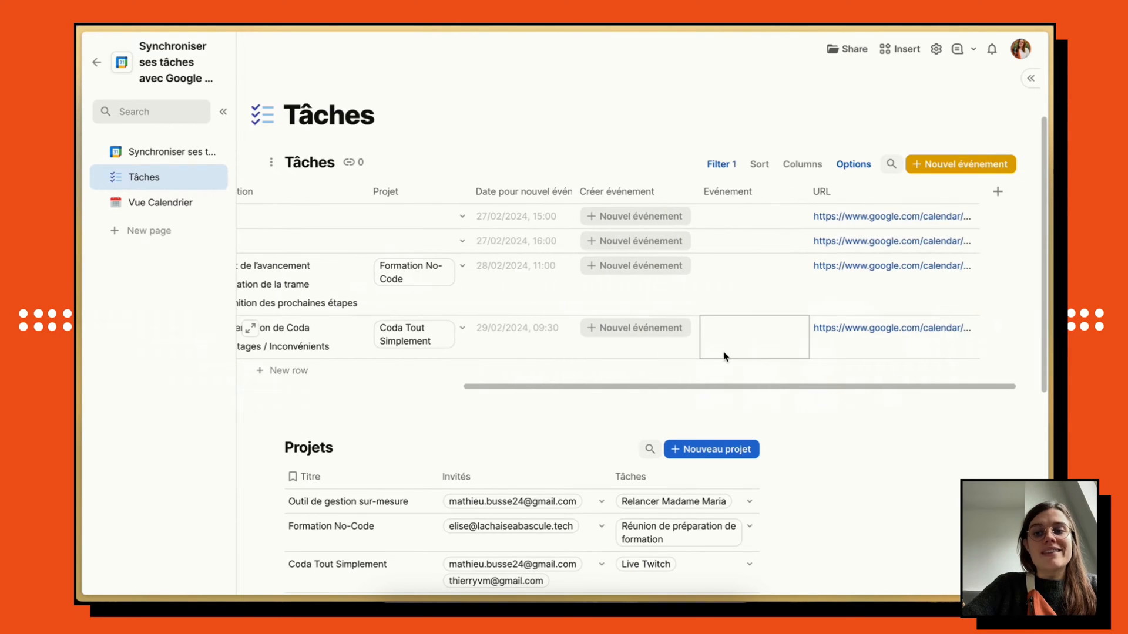
pyautogui.hscroll(-5, 788, 326)
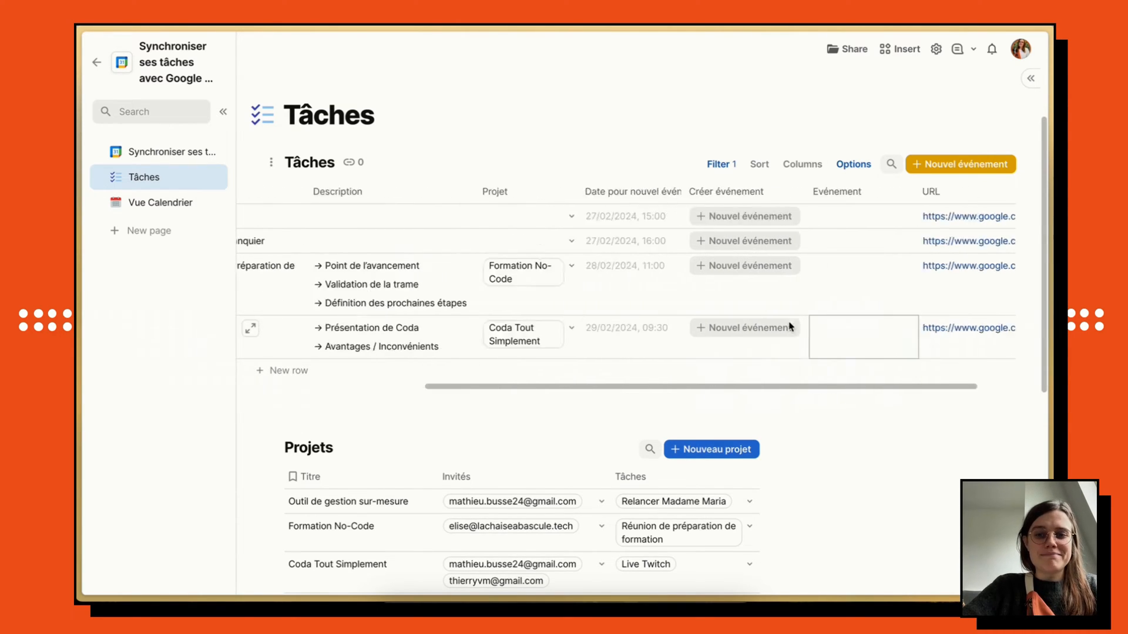
pyautogui.hscroll(3, 789, 326)
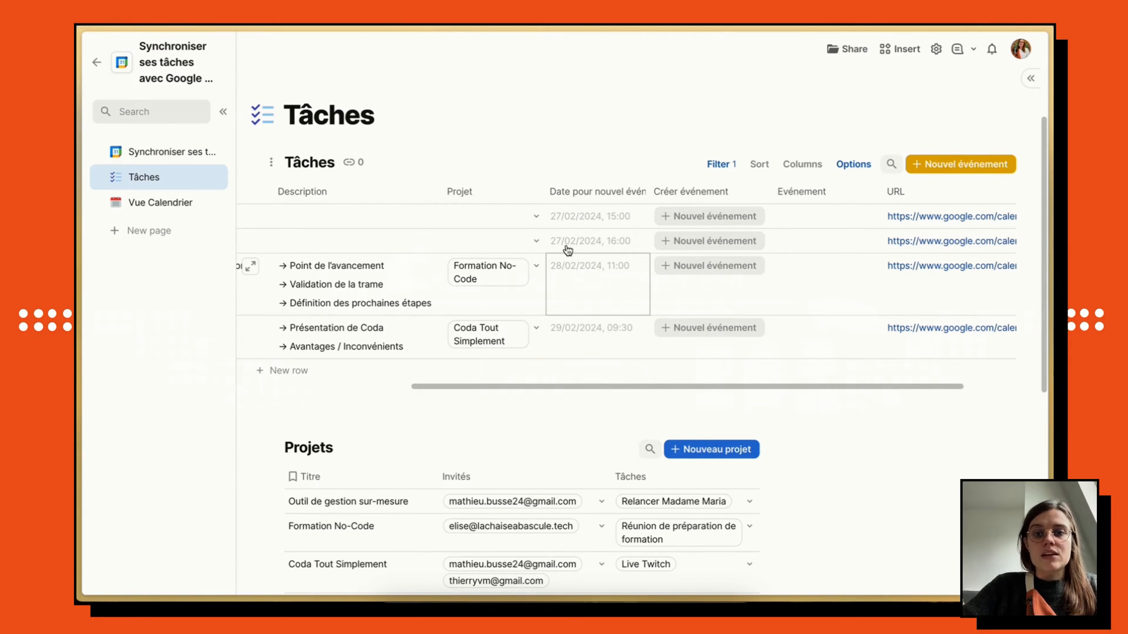
pyautogui.hscroll(-2, 451, 286)
pyautogui.hscroll(-2, 450, 286)
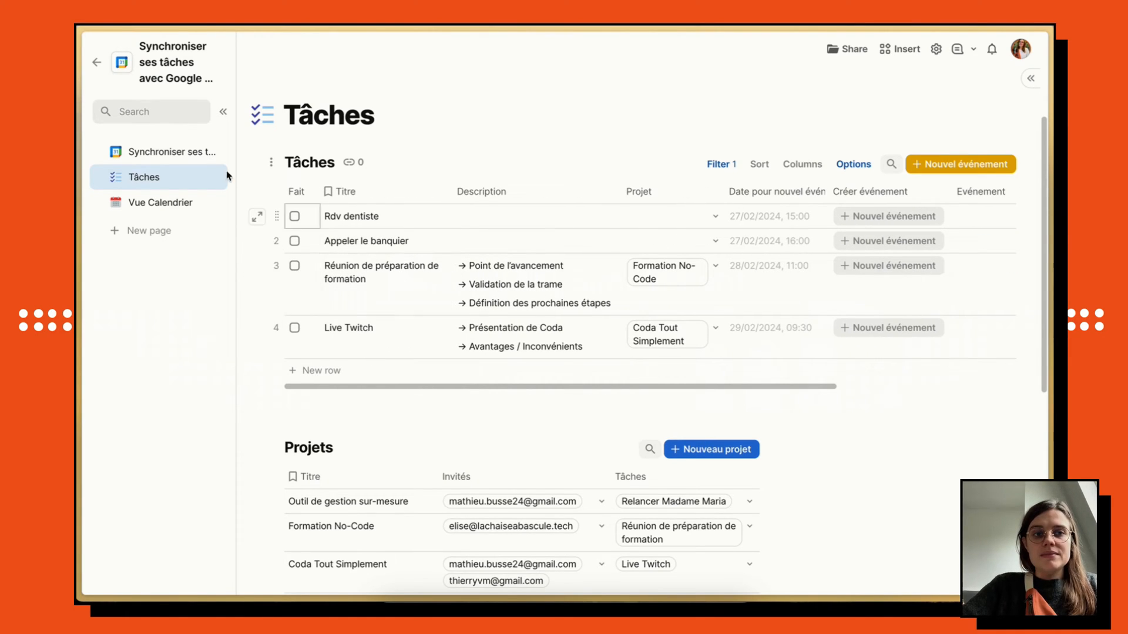
# Open the Vue Calendrier page and look over the Evénements weekly calendar for February 26 to March 3
pyautogui.click(162, 202)
pyautogui.scroll(-1, 392, 277)
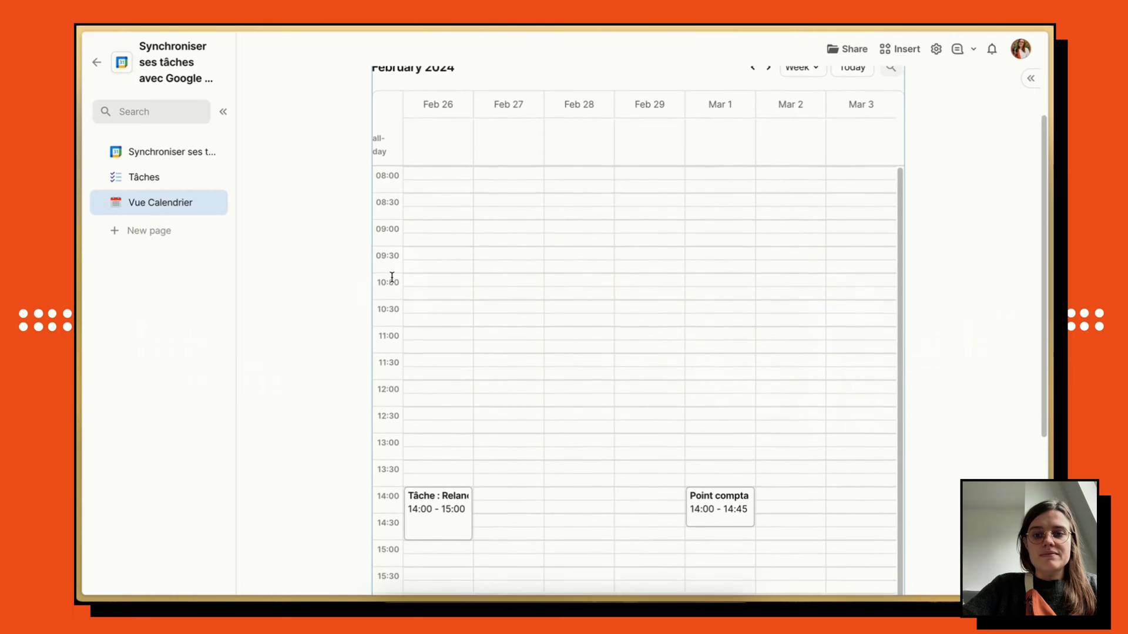
pyautogui.scroll(2, 392, 277)
pyautogui.scroll(-2, 392, 277)
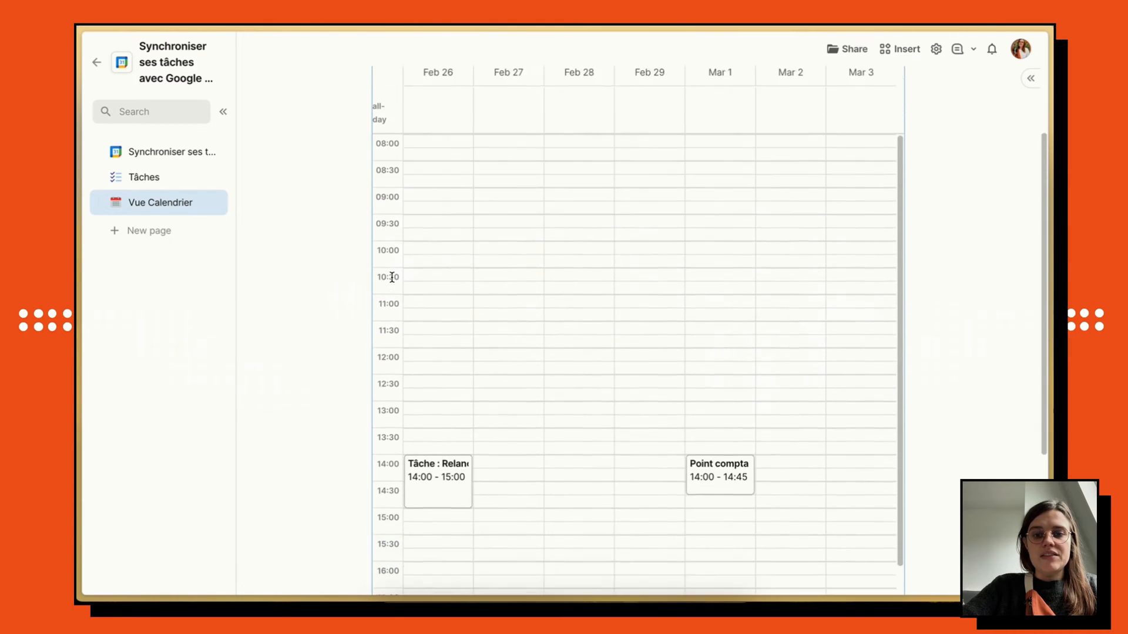
pyautogui.scroll(3, 567, 380)
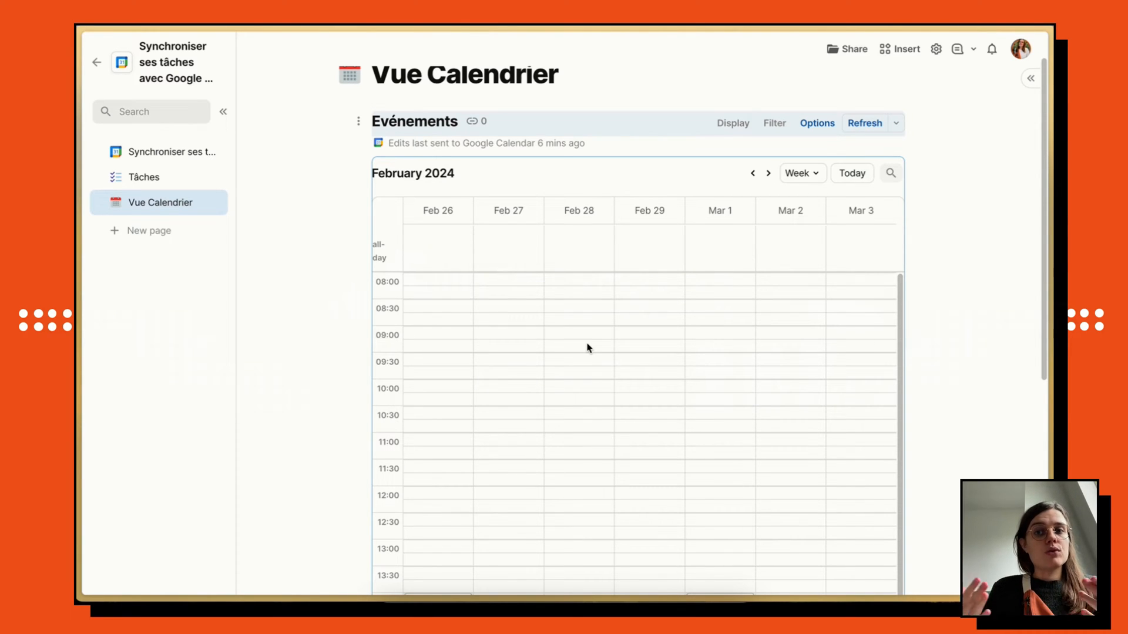
# Refresh the Evénements calendar from Google Calendar and look over the updated events for the week of February 26 to March 3
pyautogui.click(864, 125)
pyautogui.scroll(-1, 688, 344)
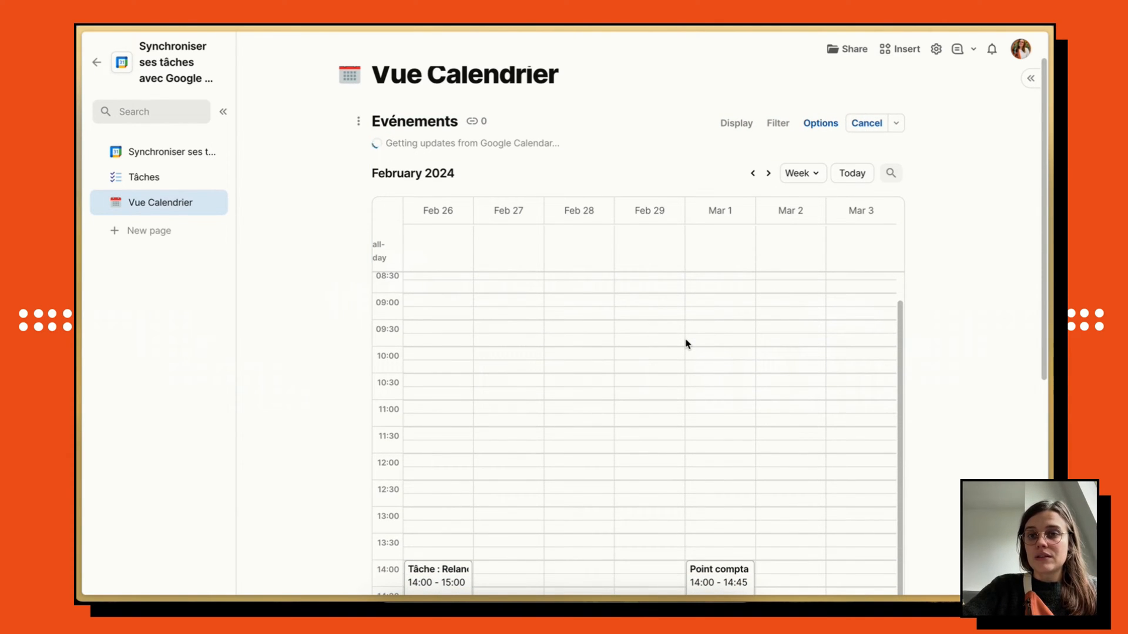
pyautogui.scroll(1, 688, 345)
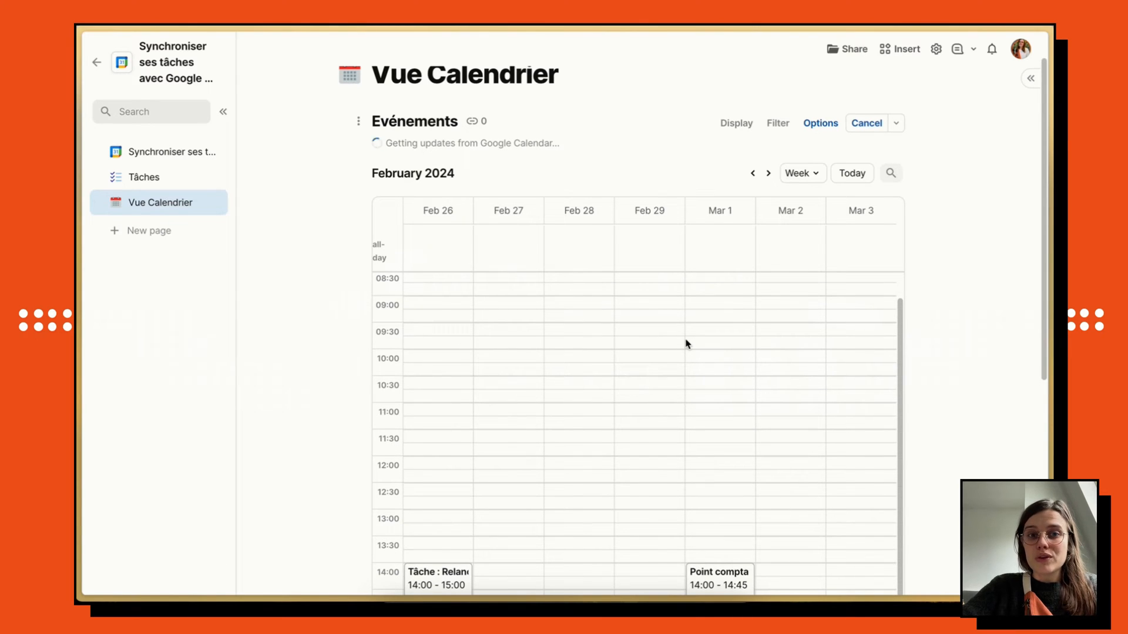
pyautogui.scroll(-1, 685, 343)
pyautogui.scroll(-2, 352, 338)
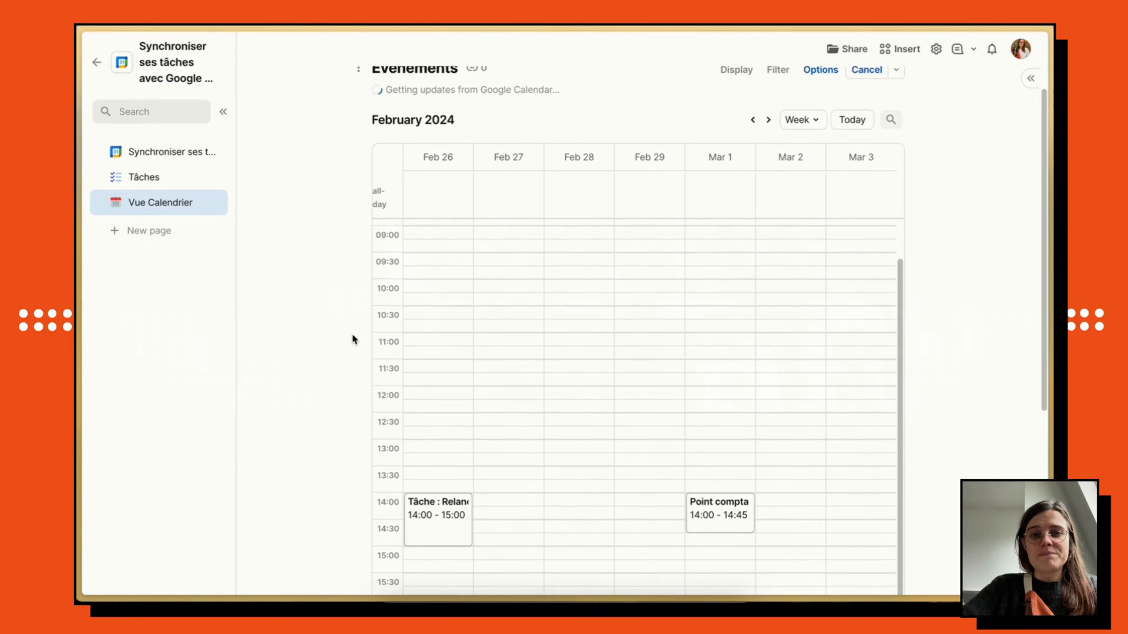
pyautogui.scroll(1, 352, 340)
pyautogui.scroll(-2, 352, 339)
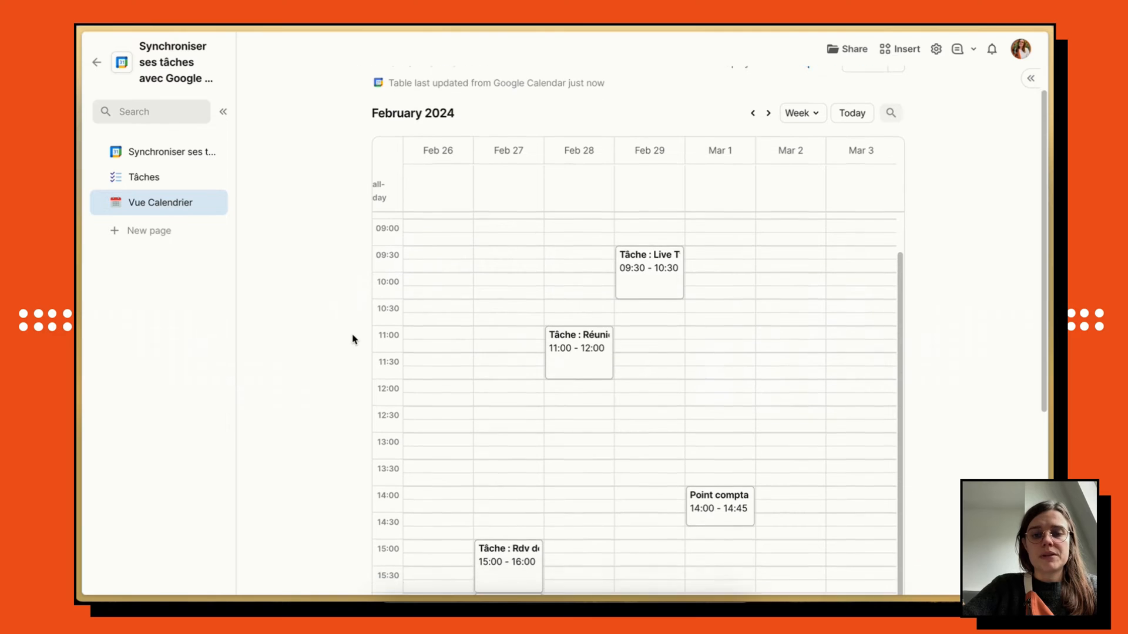
pyautogui.scroll(-2, 352, 339)
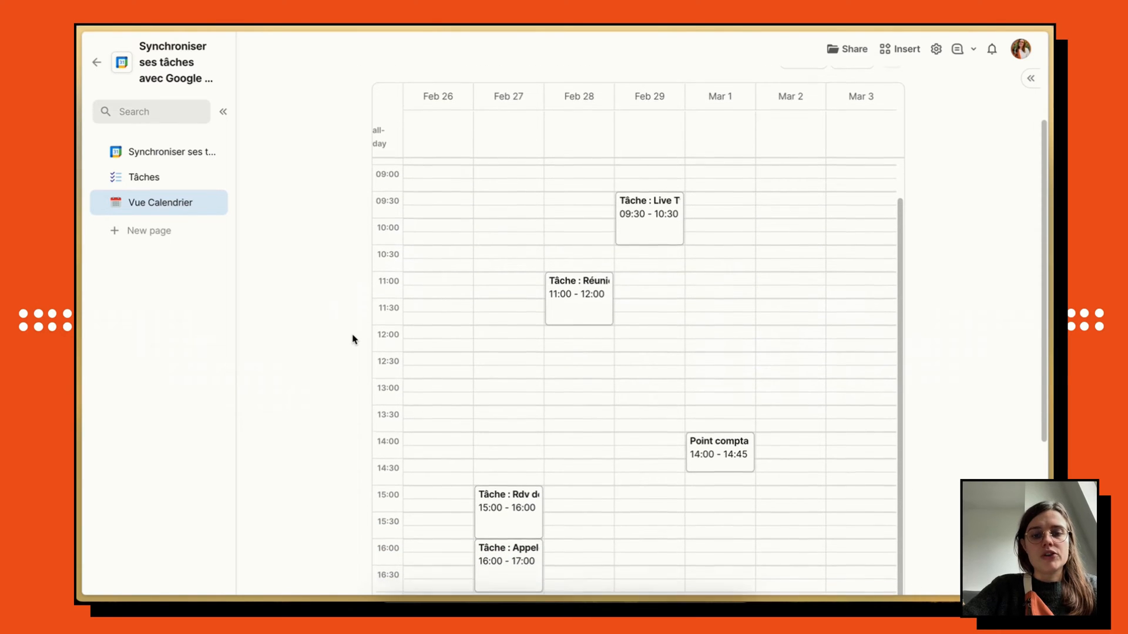
pyautogui.scroll(1, 354, 337)
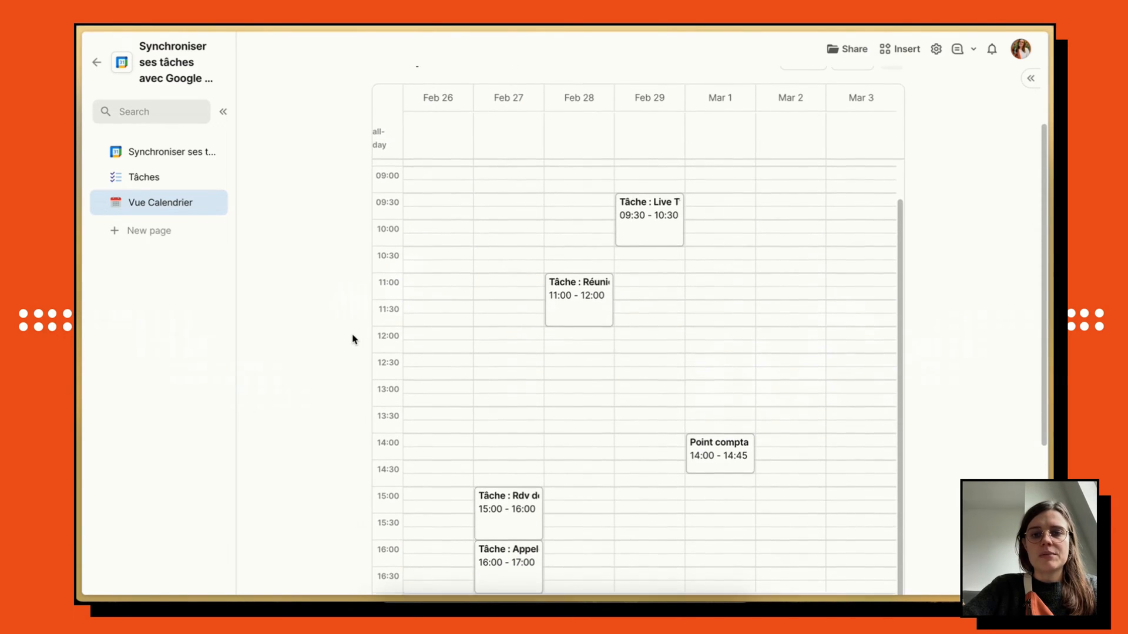
pyautogui.scroll(-2, 367, 348)
pyautogui.scroll(1, 586, 382)
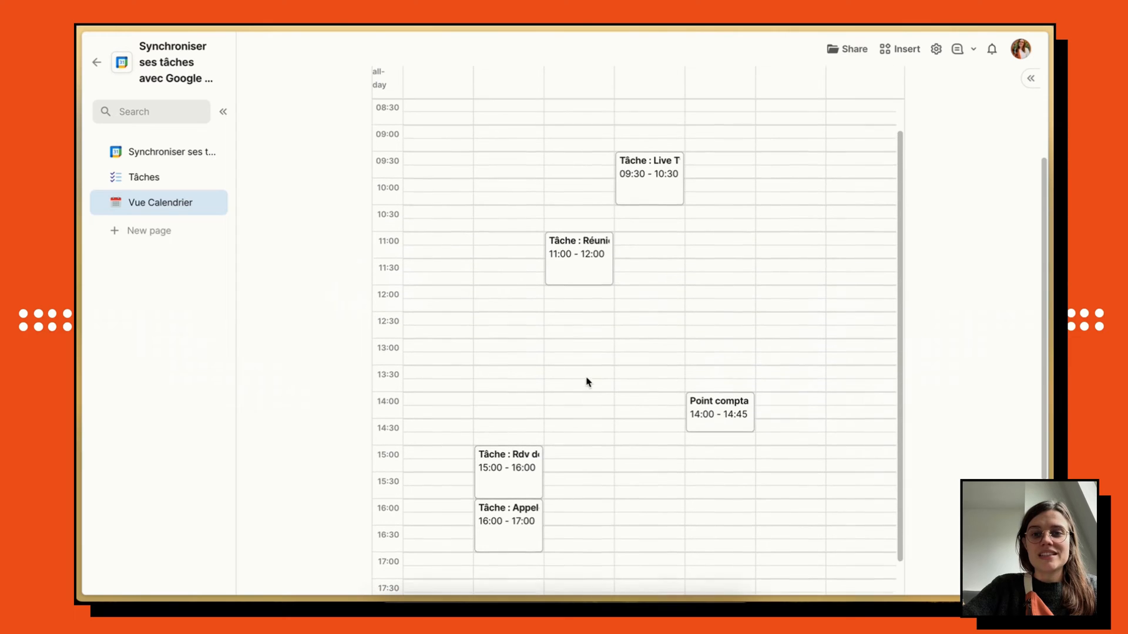
# Open the Tâches page and examine the task rows across the Description, Projet, event date, Créer événement and Evénement columns
pyautogui.click(165, 179)
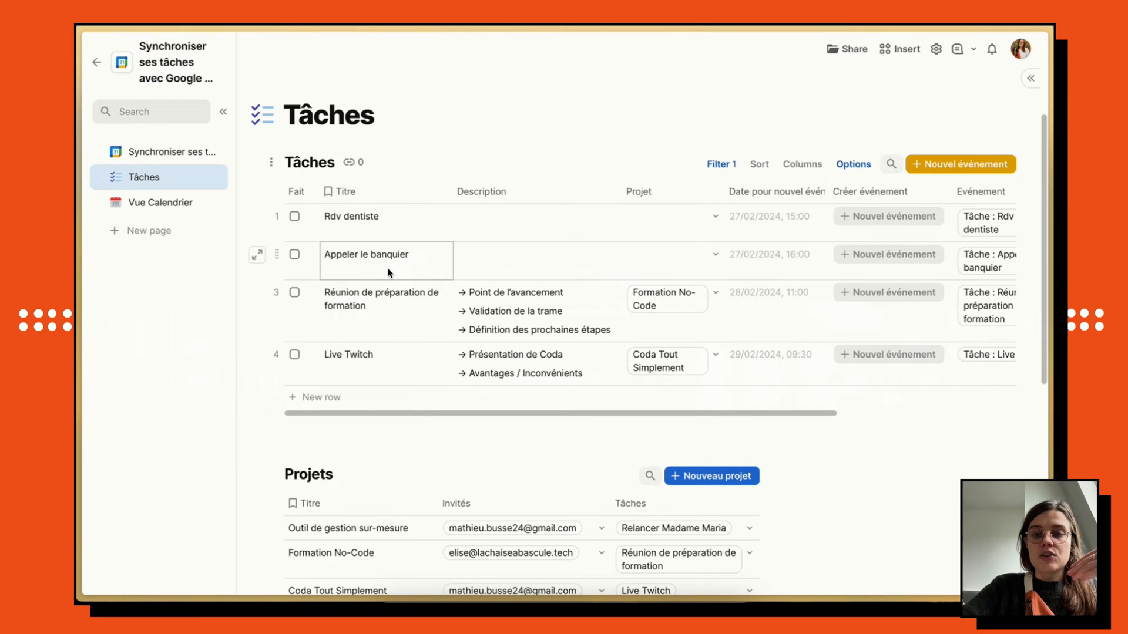
pyautogui.hscroll(1, 487, 347)
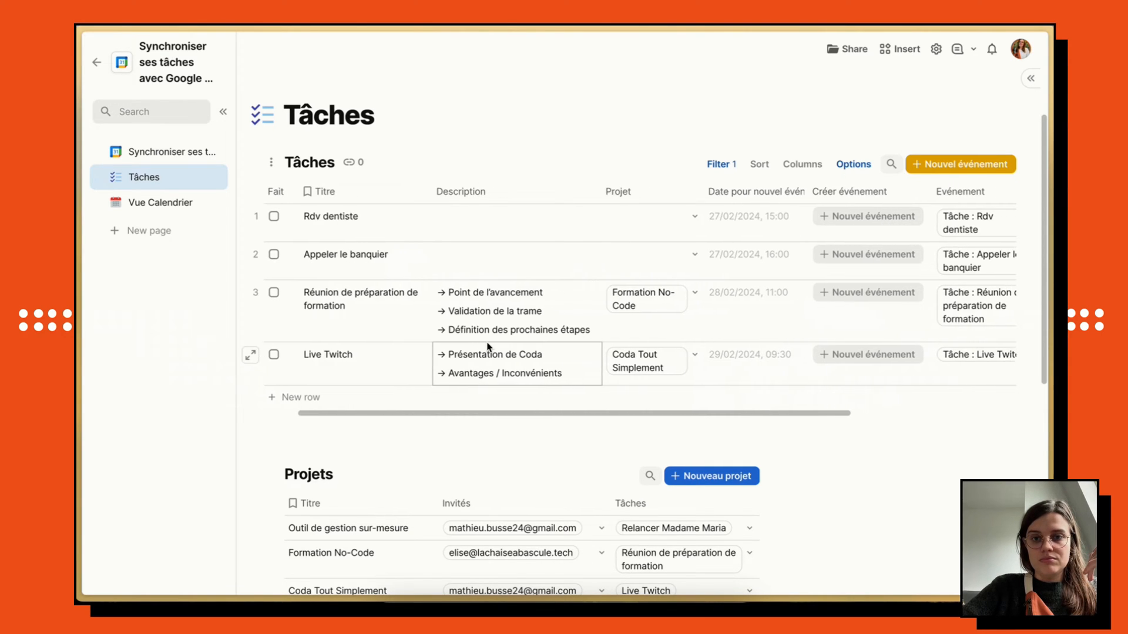
pyautogui.hscroll(3, 487, 347)
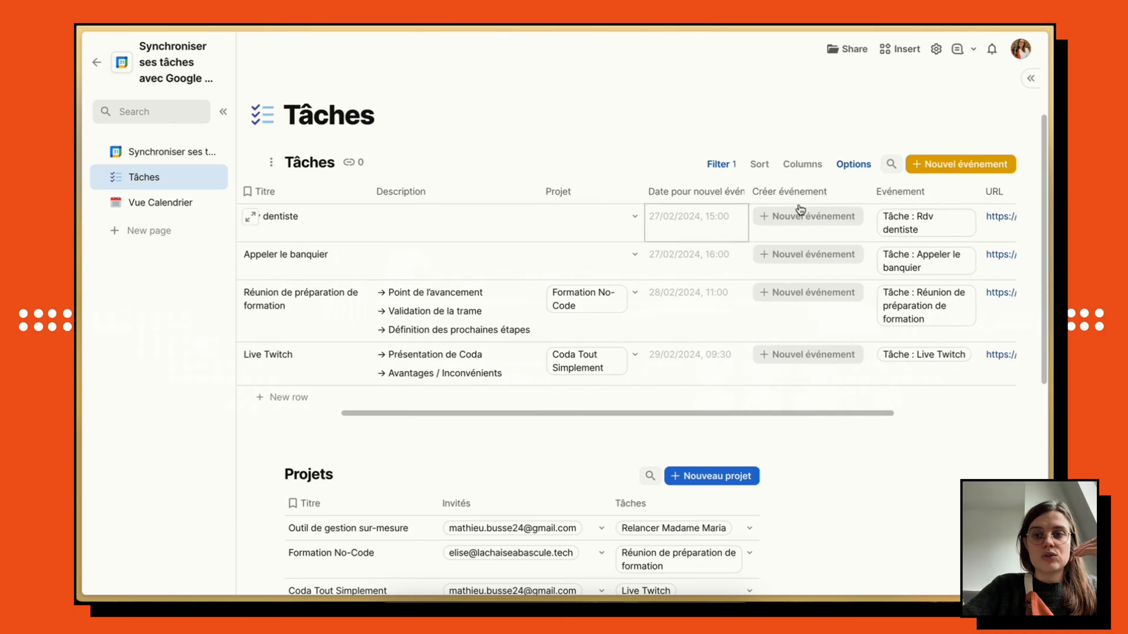
pyautogui.hscroll(2, 800, 373)
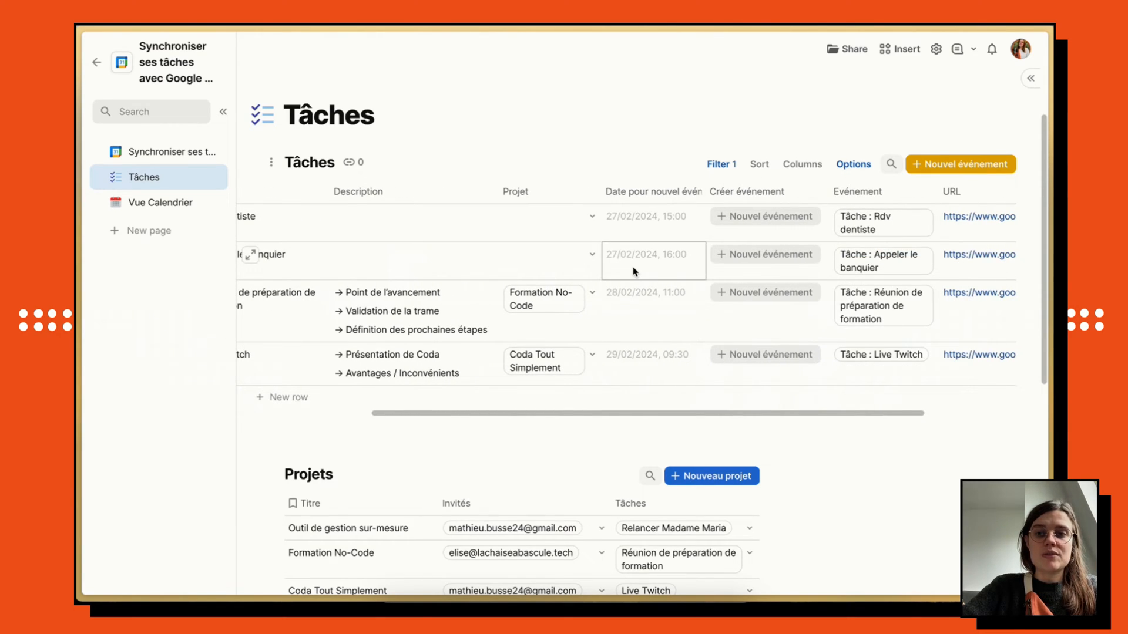
pyautogui.moveTo(863, 229)
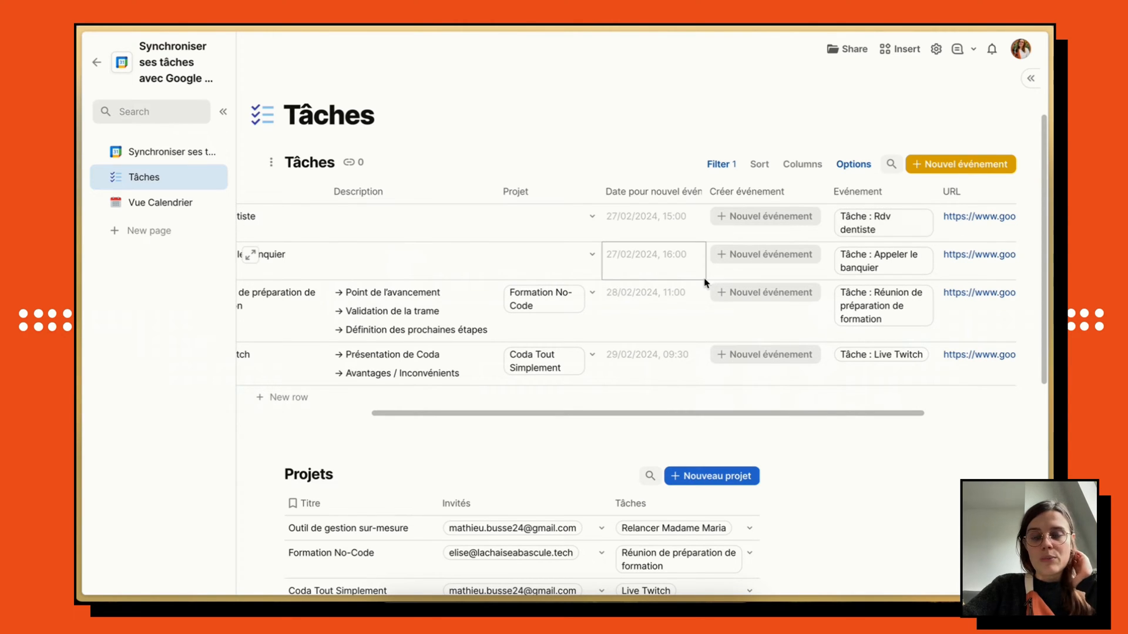
# On the Vue Calendrier page, move the Tâche : Rdv dentiste event on February 27 to 14:00–15:00
pyautogui.click(170, 215)
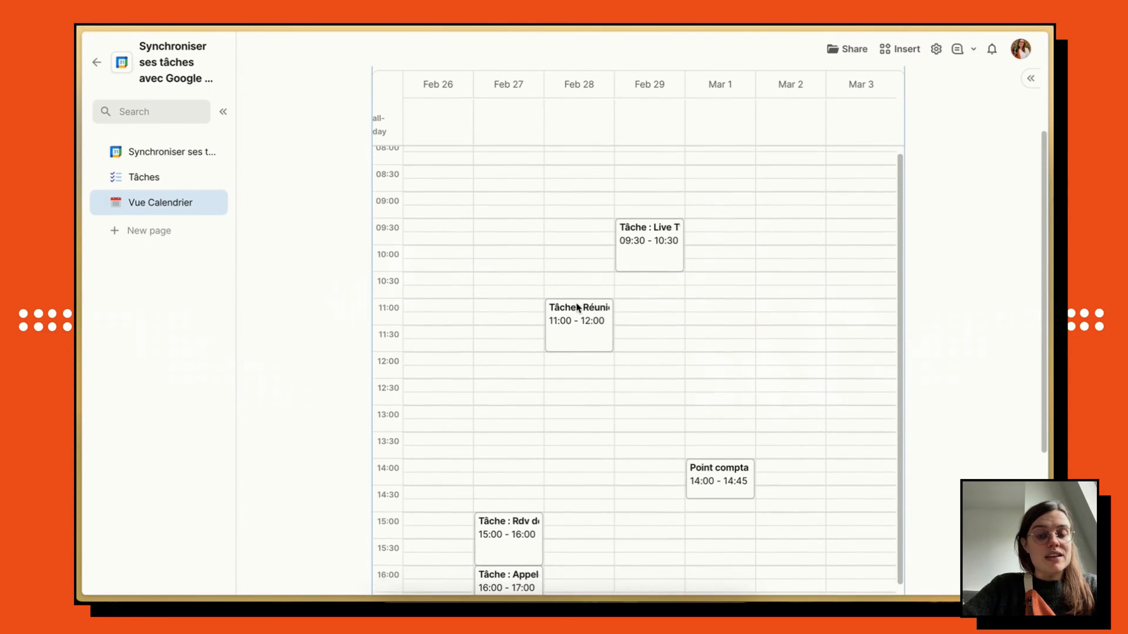
pyautogui.scroll(-2, 536, 424)
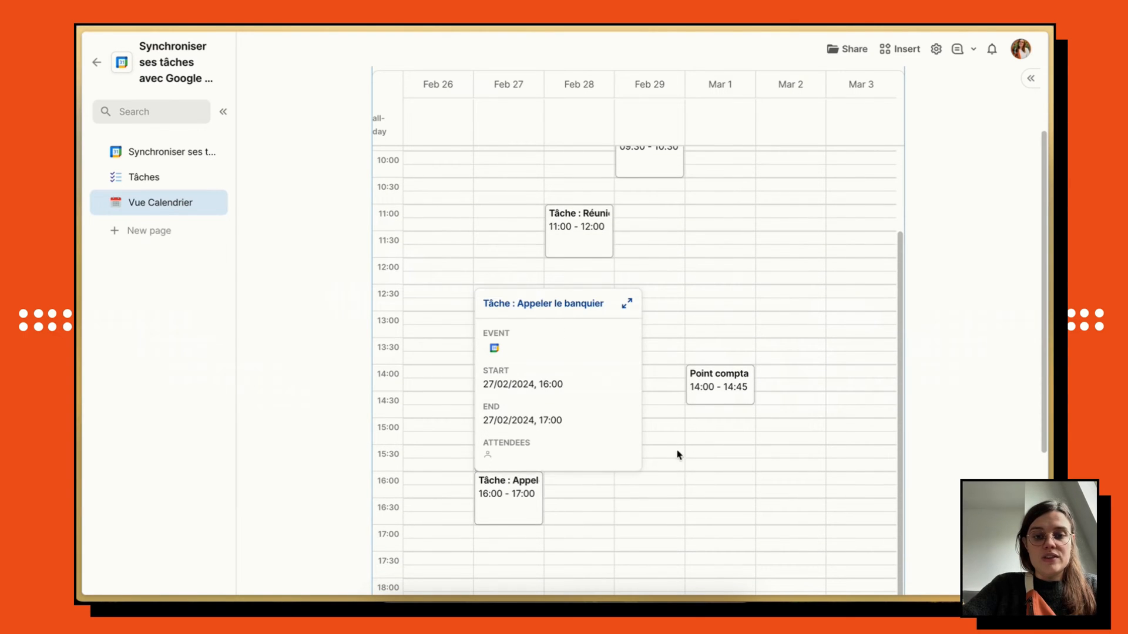
pyautogui.moveTo(519, 444); pyautogui.dragTo(484, 375)
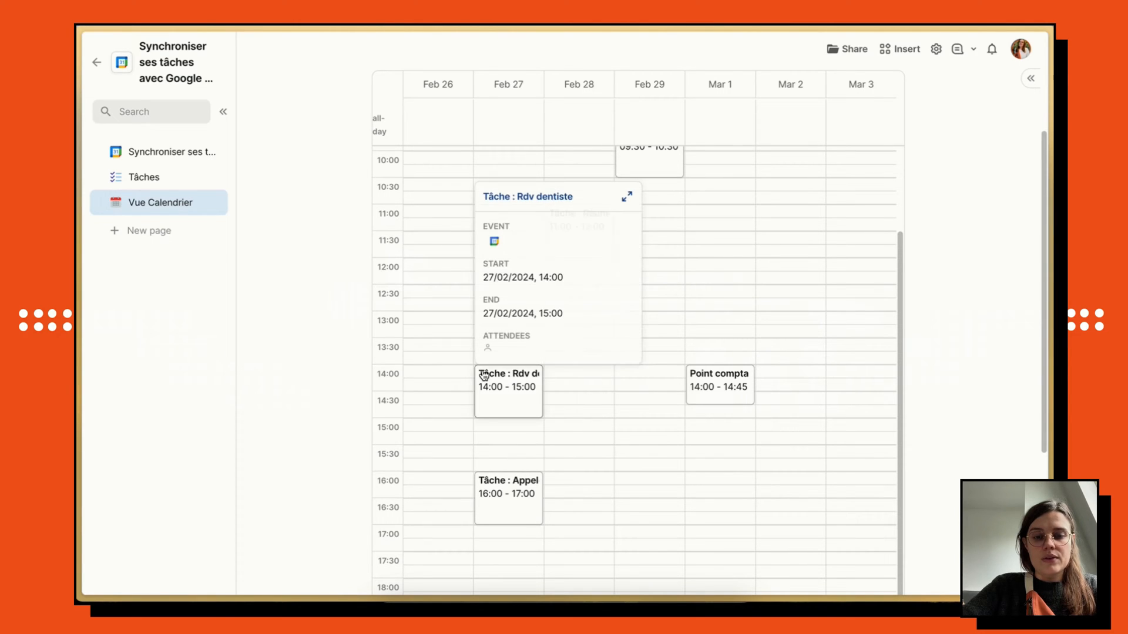
# Switch to Google Calendar and move the Tâche : Rdv dentiste event to Wednesday, February 28, at 14:00–15:00
pyautogui.moveTo(78, 370)
pyautogui.hscroll(-5, 148, 346)
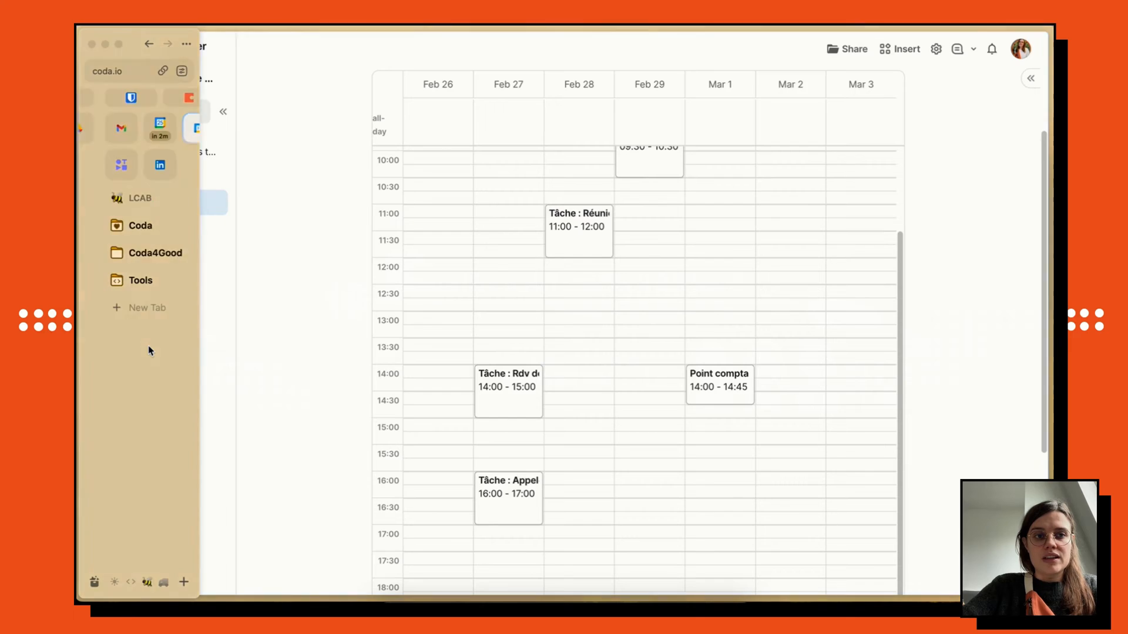
pyautogui.click(579, 224)
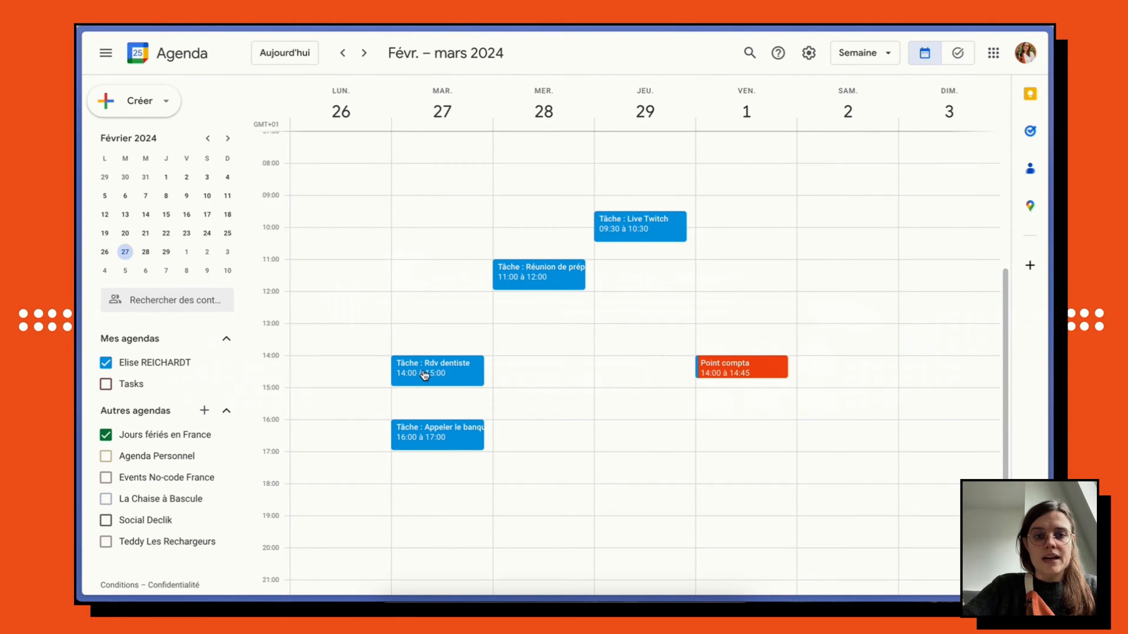
pyautogui.moveTo(424, 376); pyautogui.dragTo(547, 374)
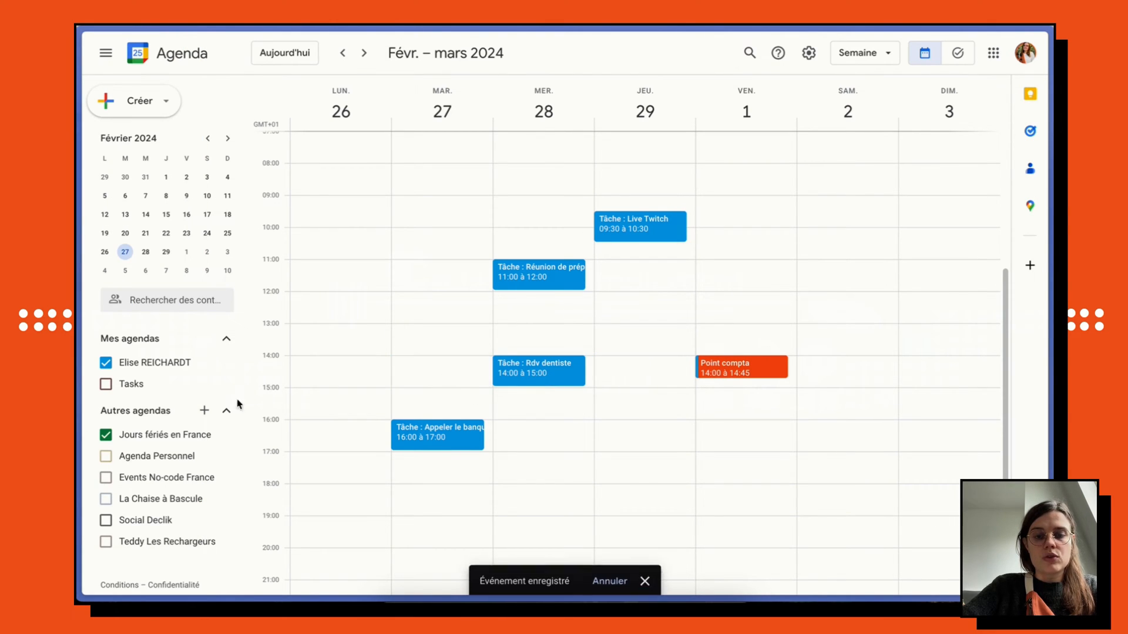
# Switch back to Coda's Vue Calendrier page and refresh the Evénements calendar with the changes from Google Calendar
pyautogui.moveTo(80, 388)
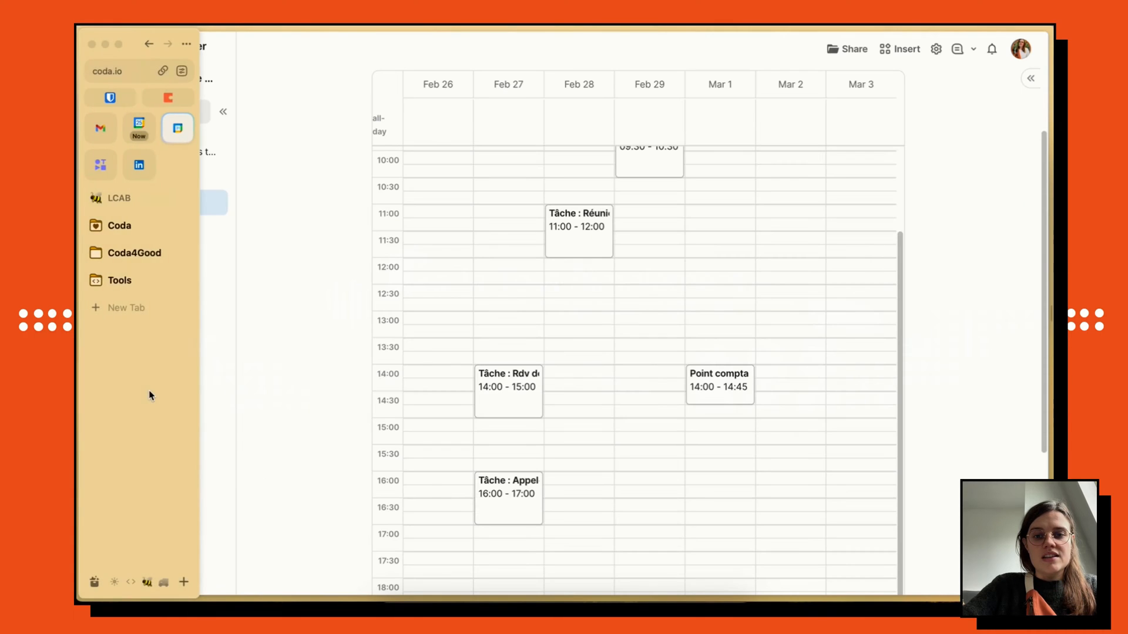
pyautogui.scroll(2, 828, 476)
pyautogui.scroll(3, 920, 438)
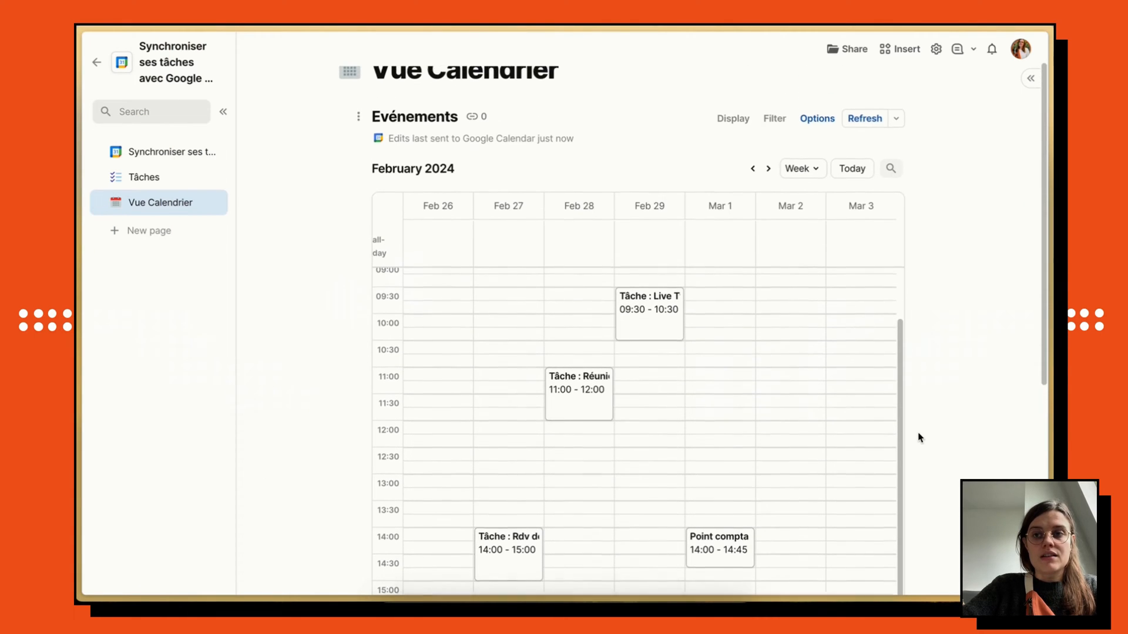
pyautogui.click(868, 120)
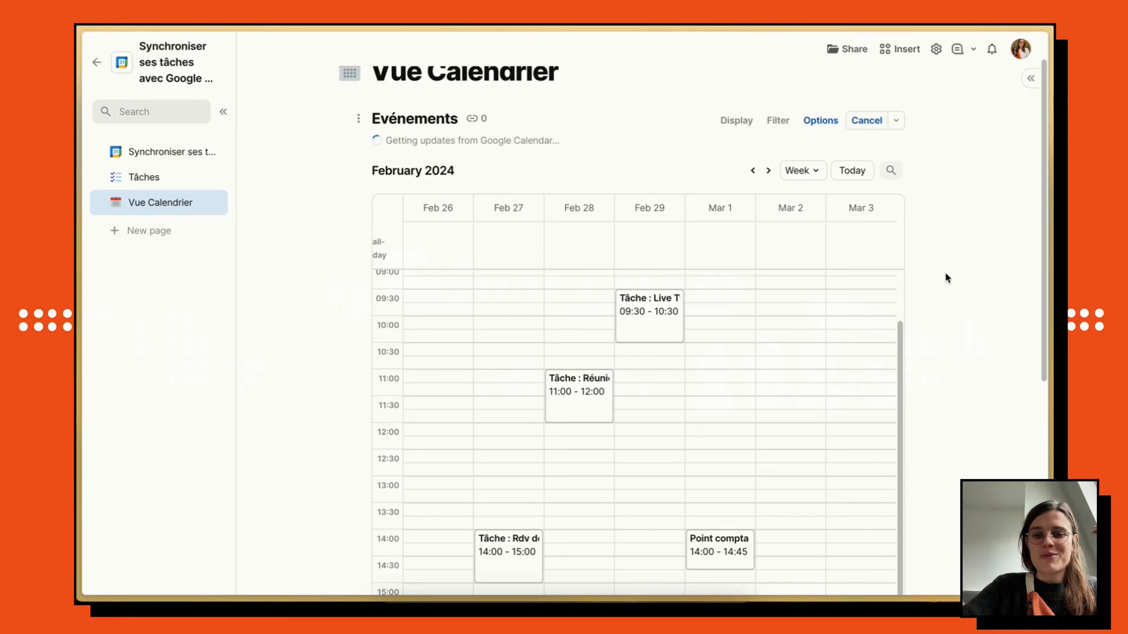
pyautogui.scroll(-3, 947, 277)
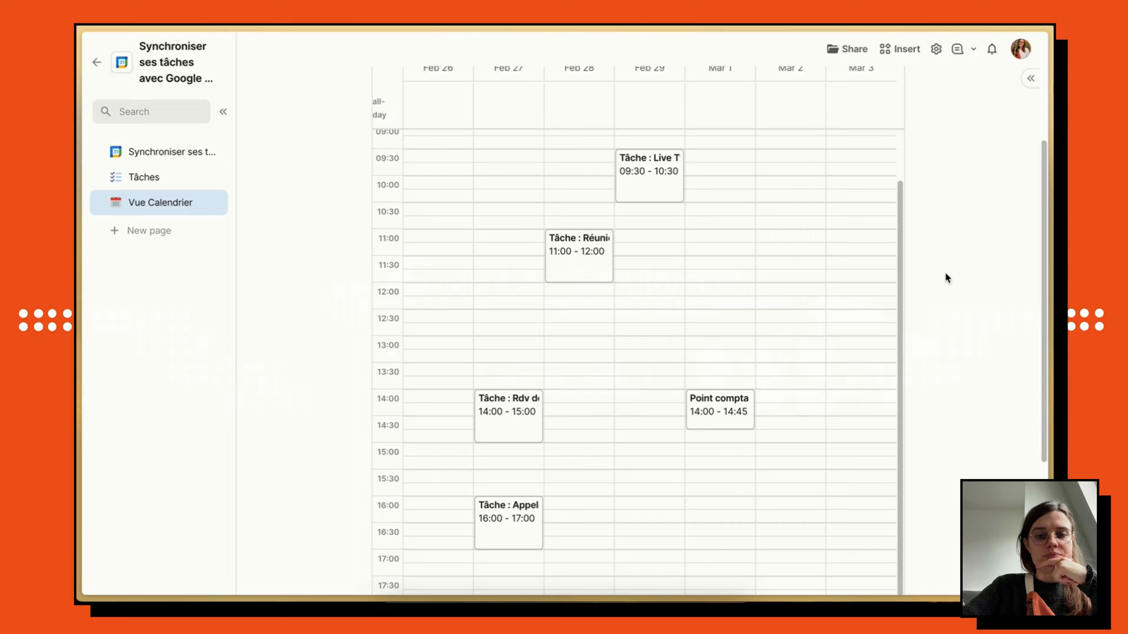
pyautogui.scroll(3, 947, 277)
pyautogui.scroll(-4, 946, 277)
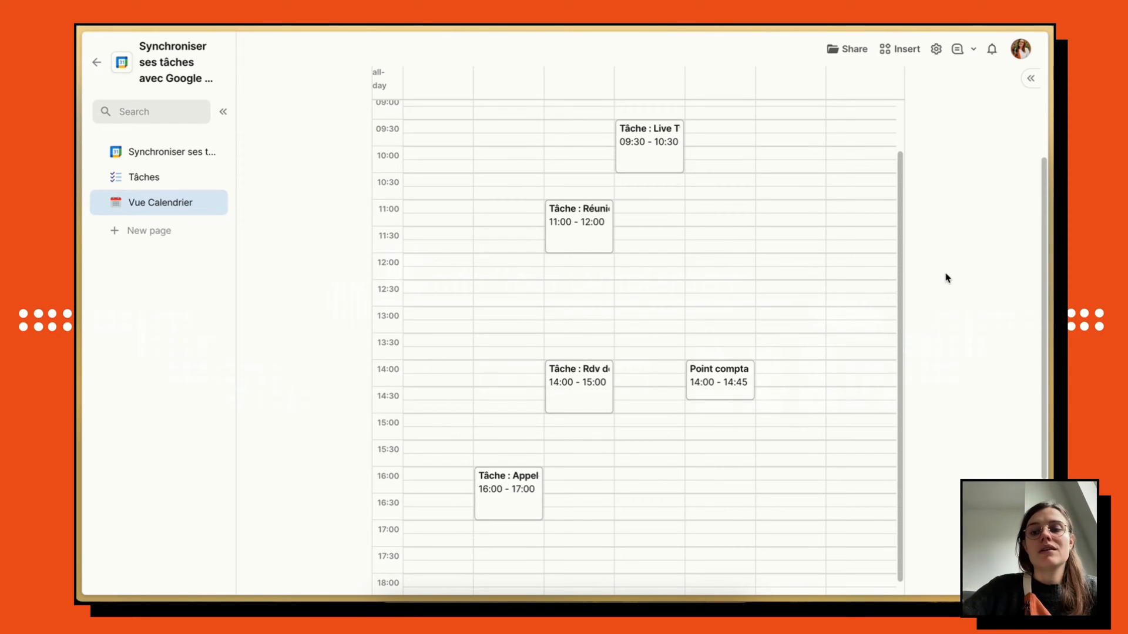
# Open the Tâche : Rdv dentiste event's details and try to edit its Description and Attendees detailed fields
pyautogui.moveTo(568, 370)
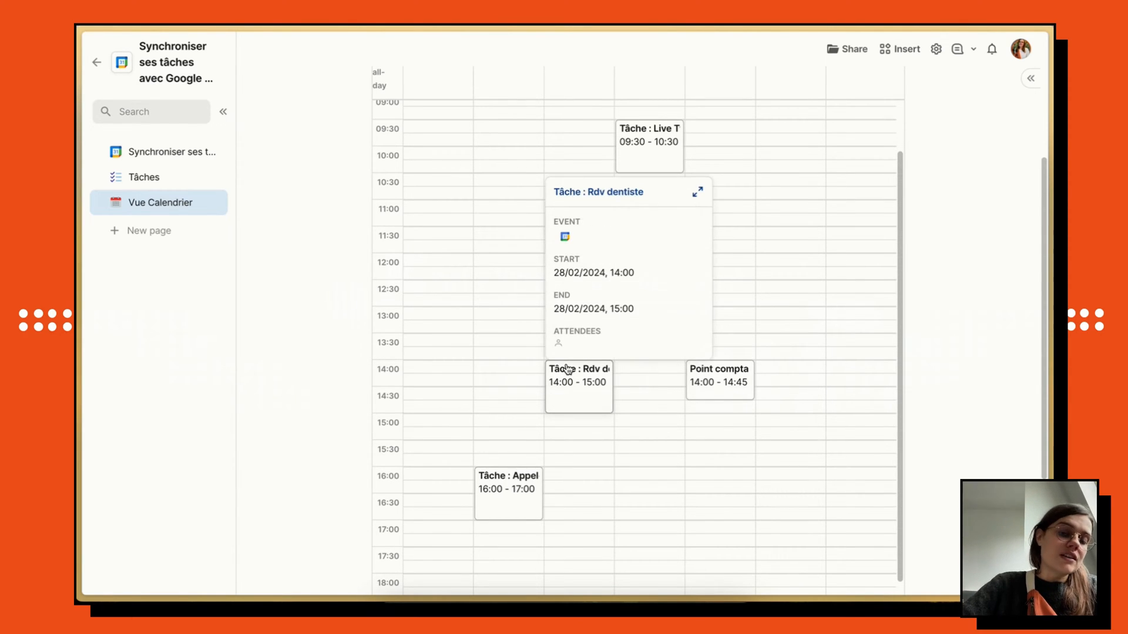
pyautogui.click(562, 400)
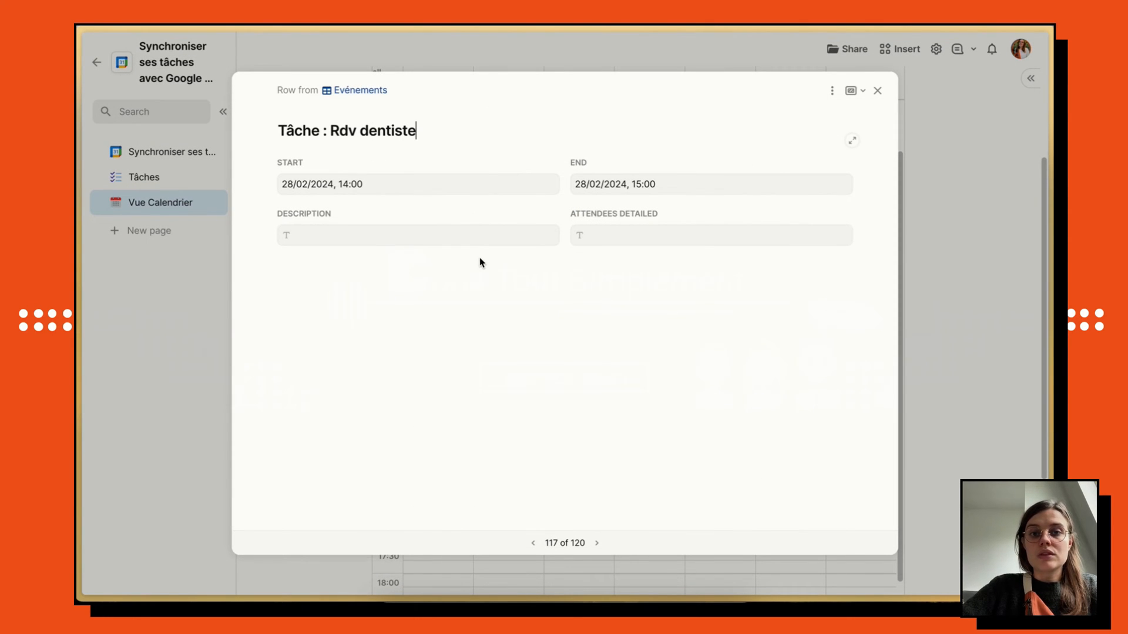
pyautogui.click(402, 242)
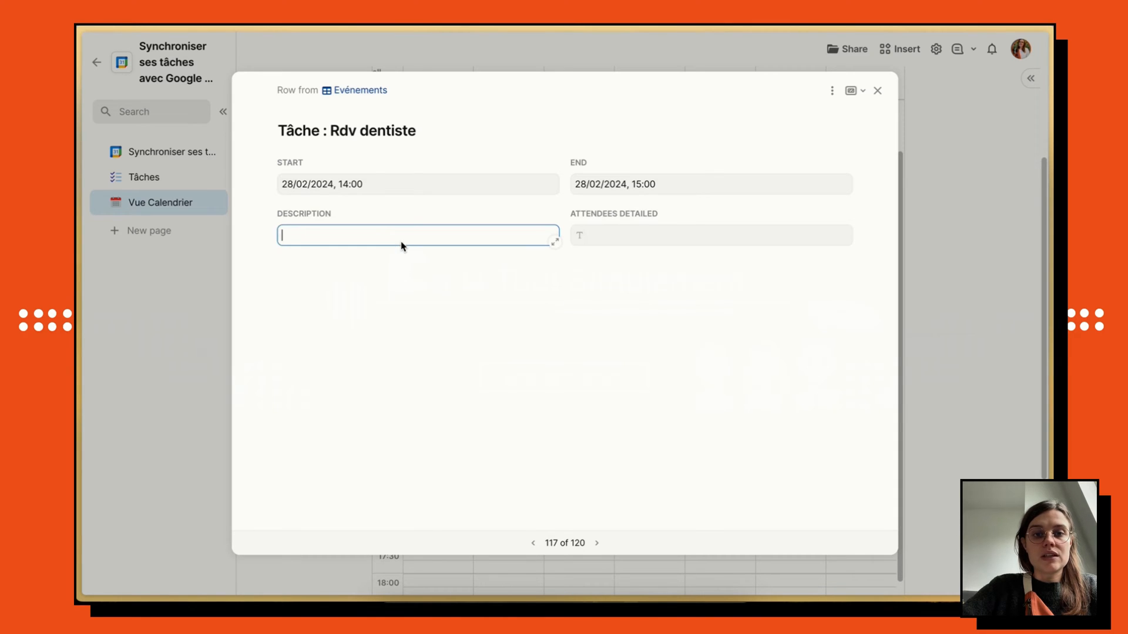
pyautogui.click(614, 239)
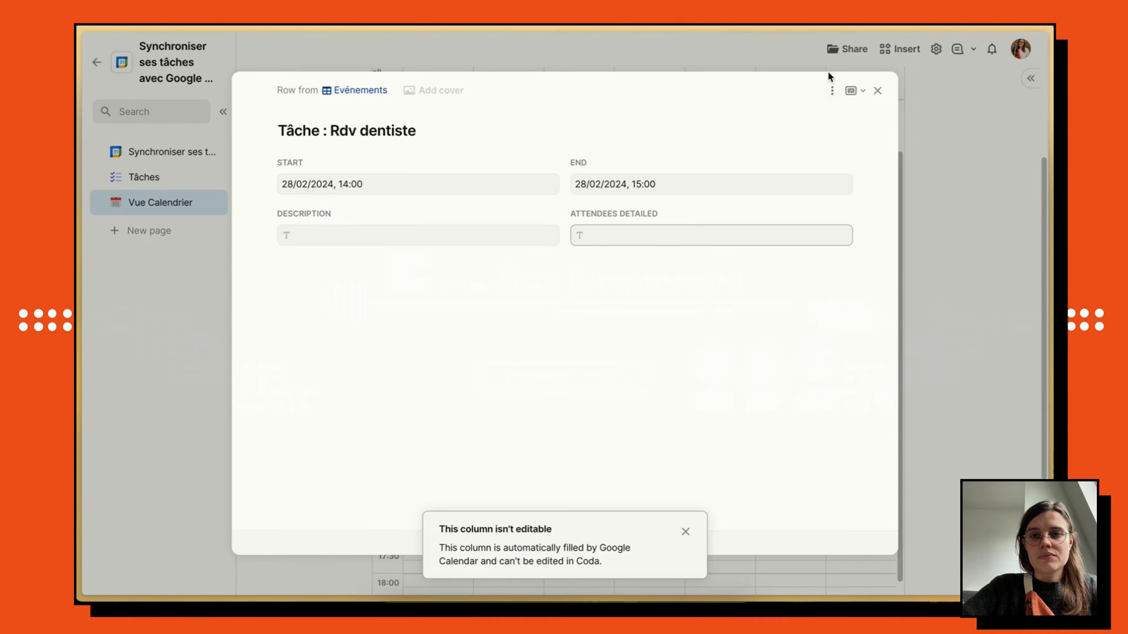
# Edit the event's detail layout to show the Attendees column, finish the layout and close the event details
pyautogui.click(832, 91)
pyautogui.click(862, 115)
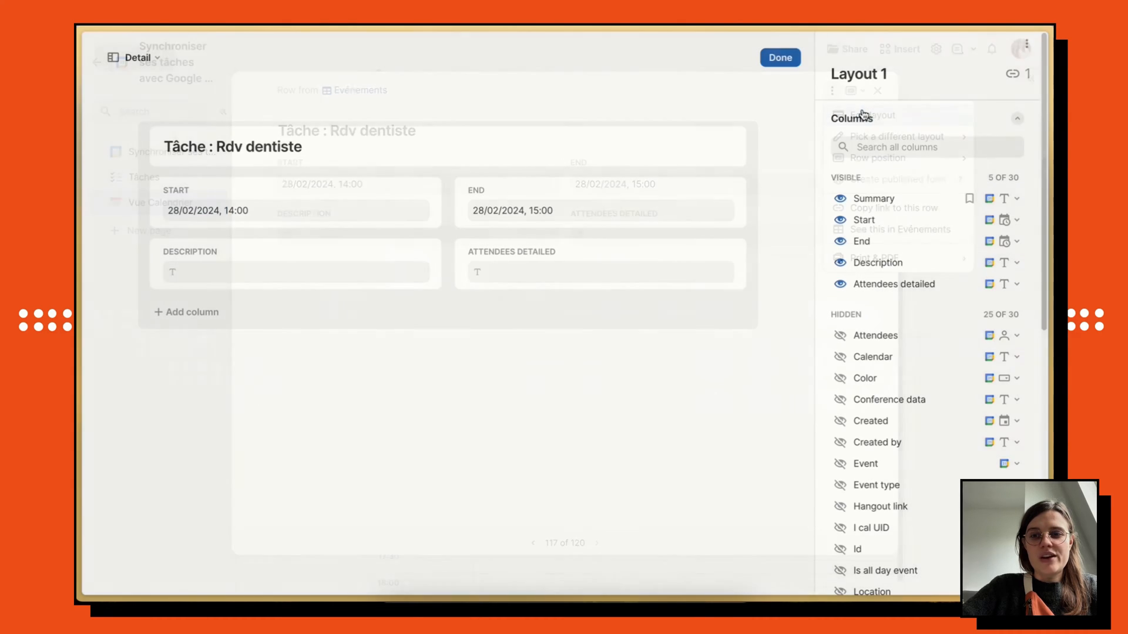
pyautogui.scroll(-5, 887, 395)
pyautogui.scroll(-2, 885, 393)
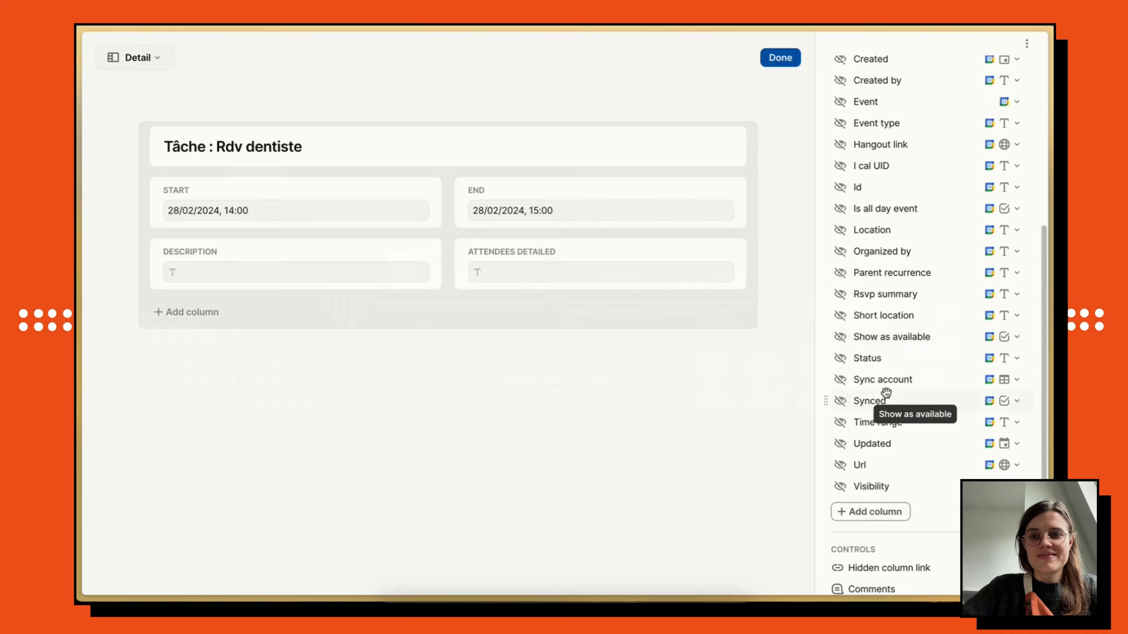
pyautogui.scroll(5, 885, 390)
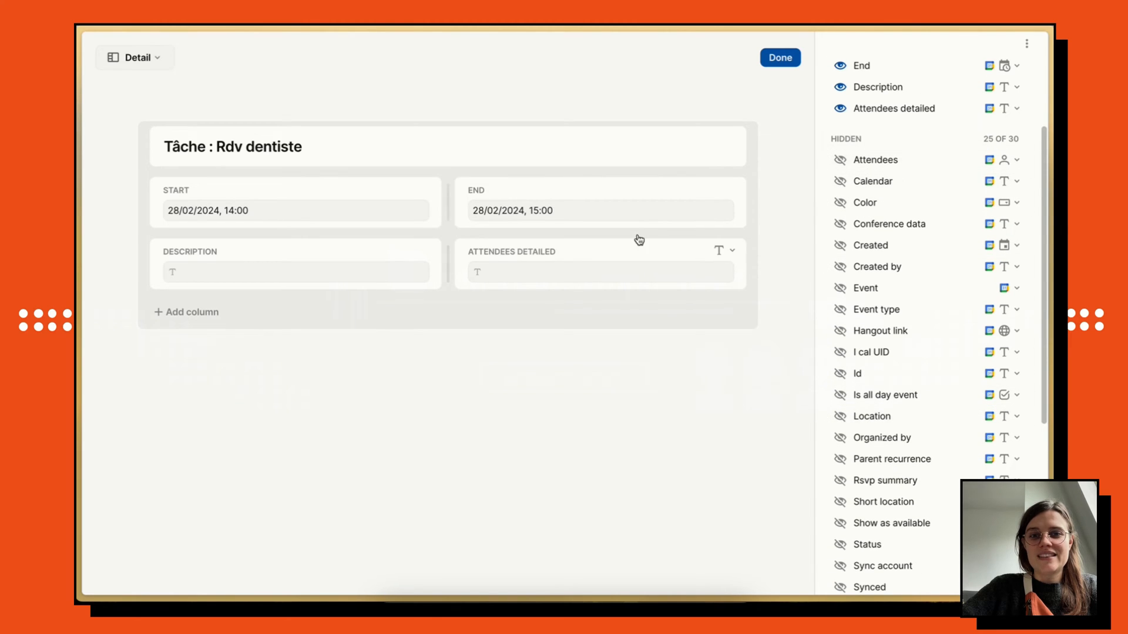
pyautogui.click(839, 161)
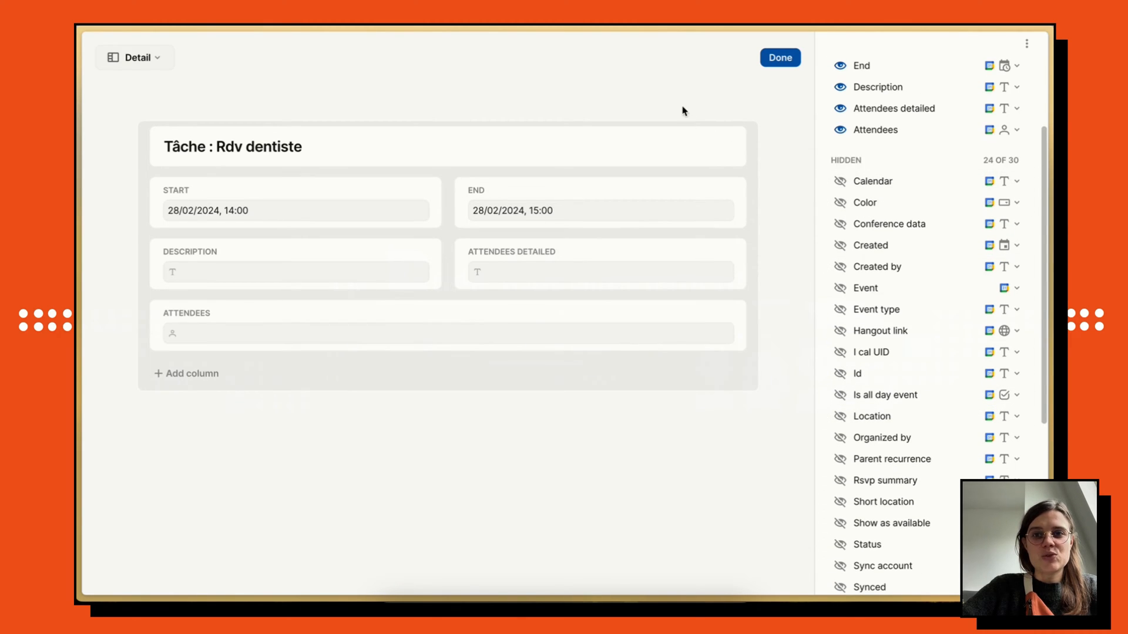
pyautogui.click(780, 58)
pyautogui.click(932, 249)
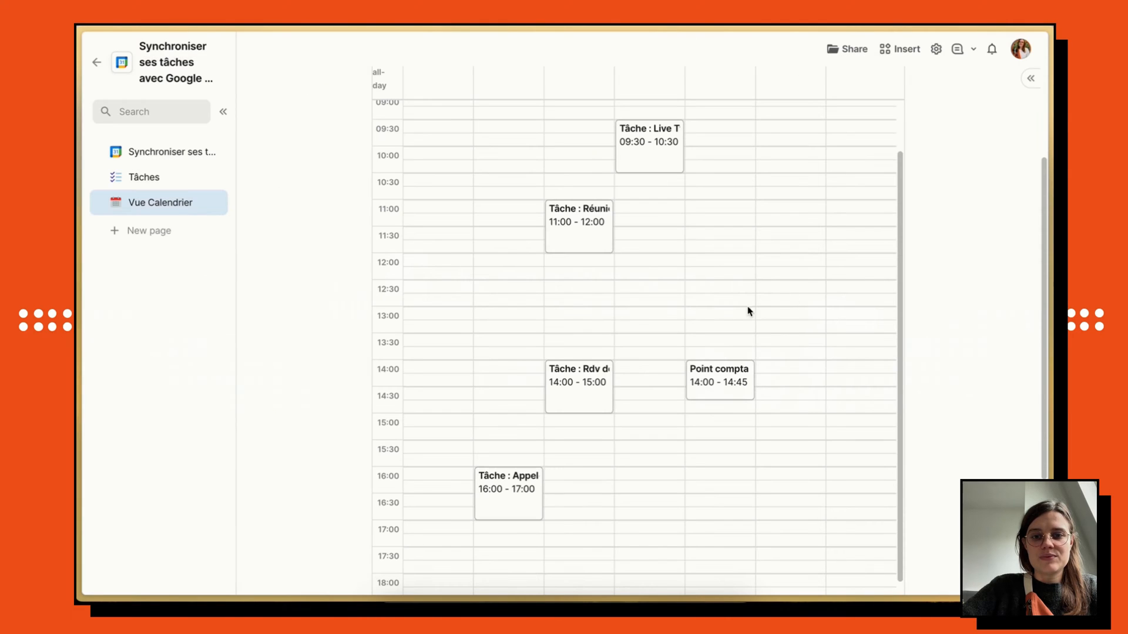
# Open the Tâche : Live Twitch event, check its Attendees detailed guest, and add a second person to Attendees
pyautogui.click(657, 153)
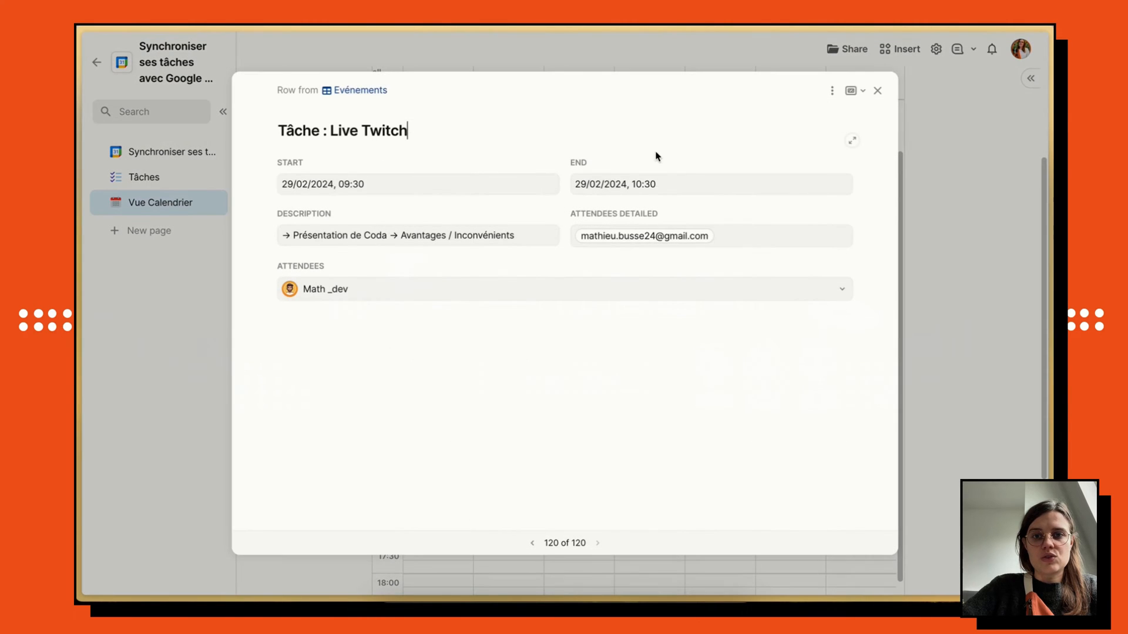
pyautogui.click(635, 234)
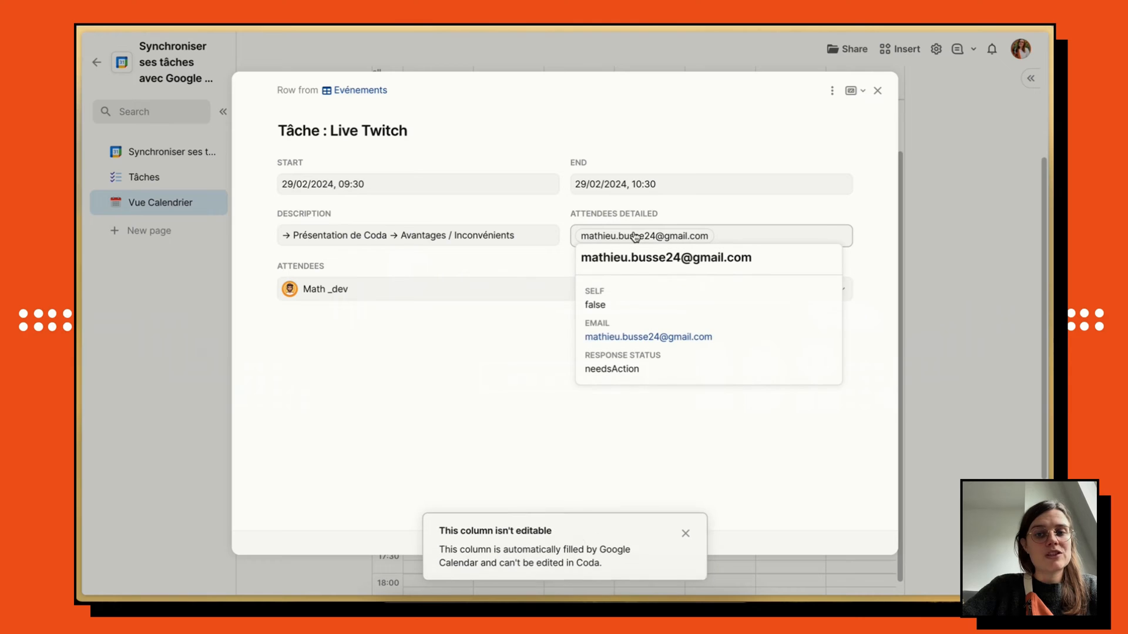
pyautogui.click(480, 292)
pyautogui.click(456, 319)
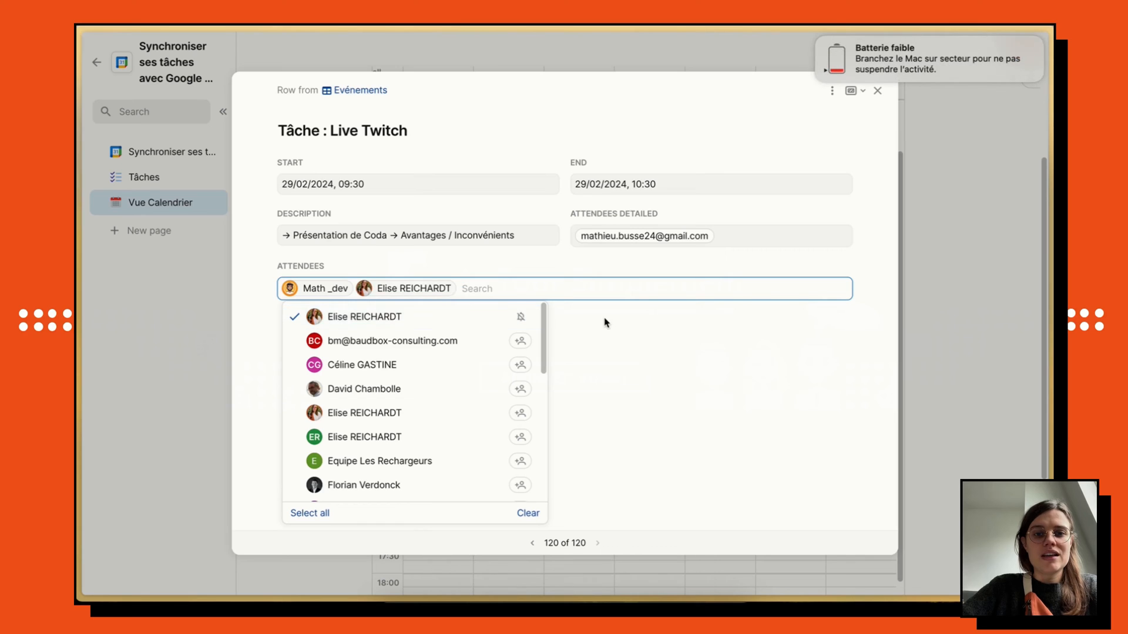
# Finish adding the second attendee to the Tâche : Live Twitch event and close its details
pyautogui.click(617, 326)
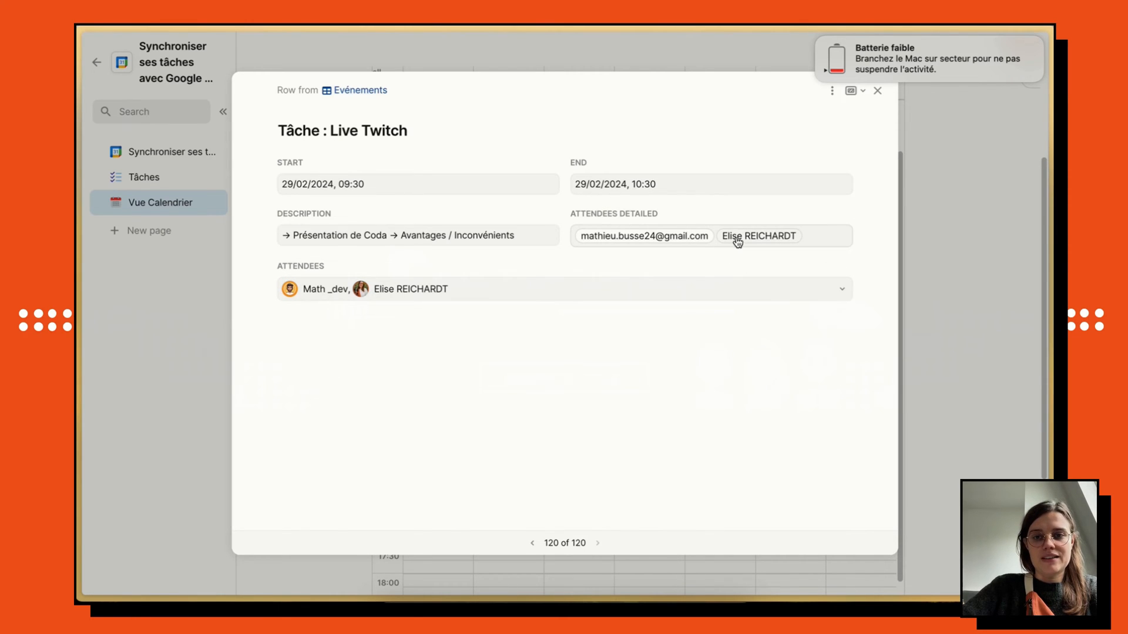
pyautogui.click(961, 281)
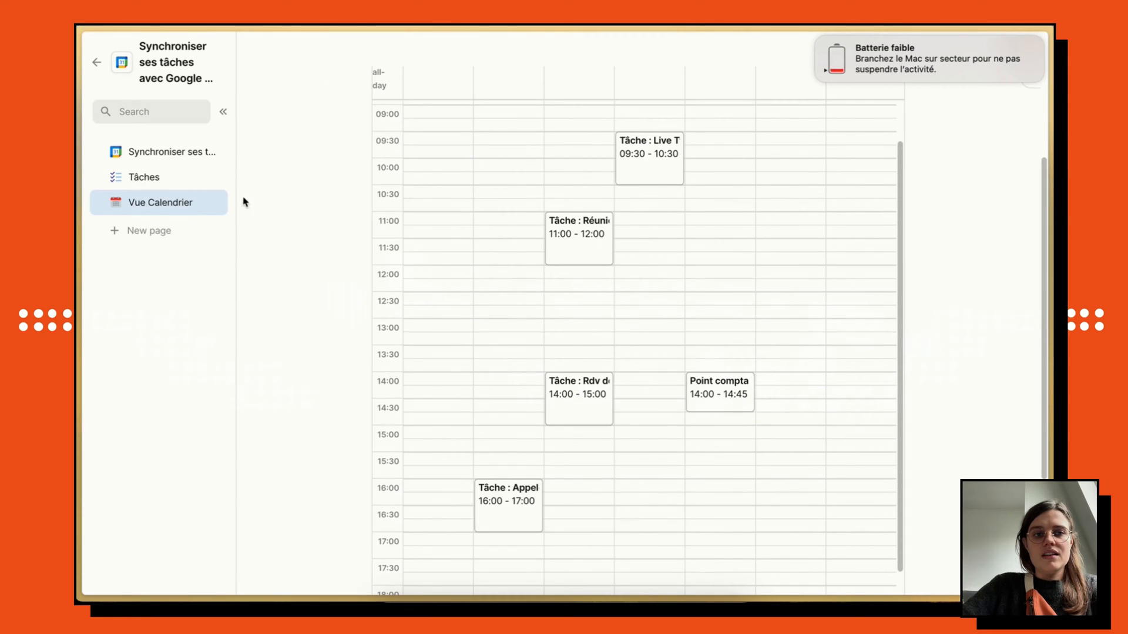
# Go to the Tâches page, open the Réunion de préparation de formation task, review its linked event details and close them
pyautogui.click(167, 177)
pyautogui.hscroll(5, 457, 311)
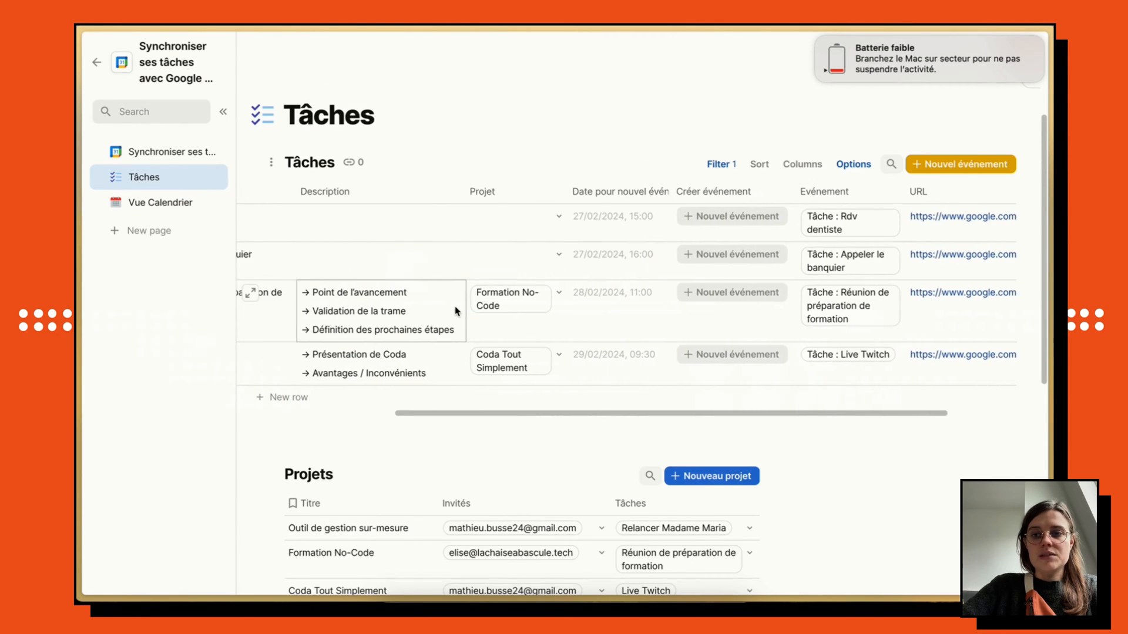
pyautogui.hscroll(-5, 646, 305)
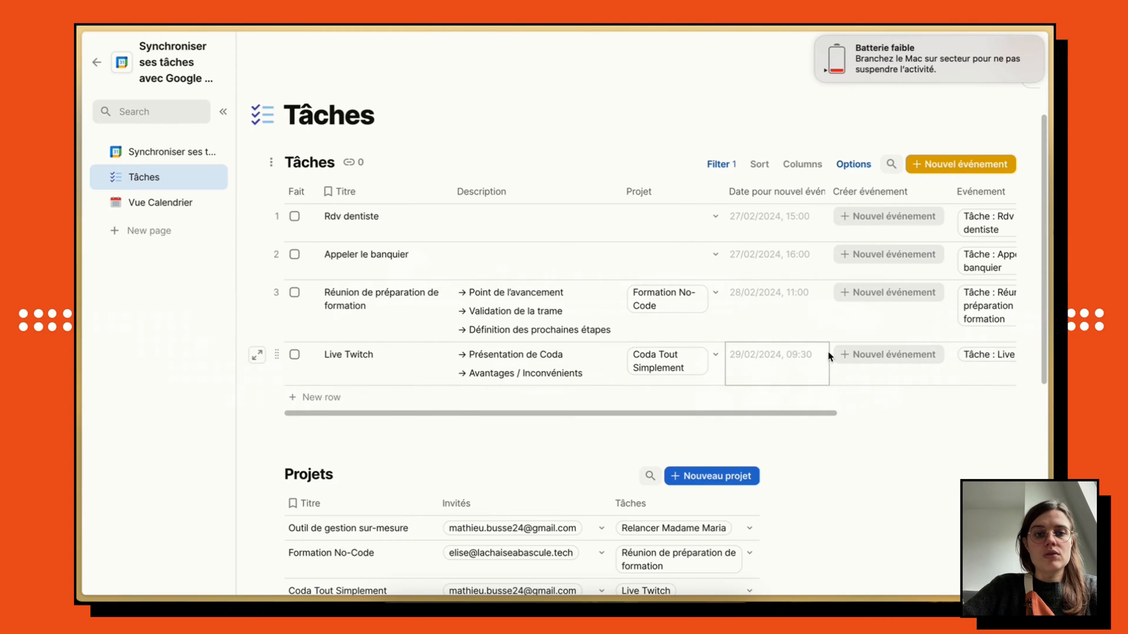
pyautogui.click(250, 292)
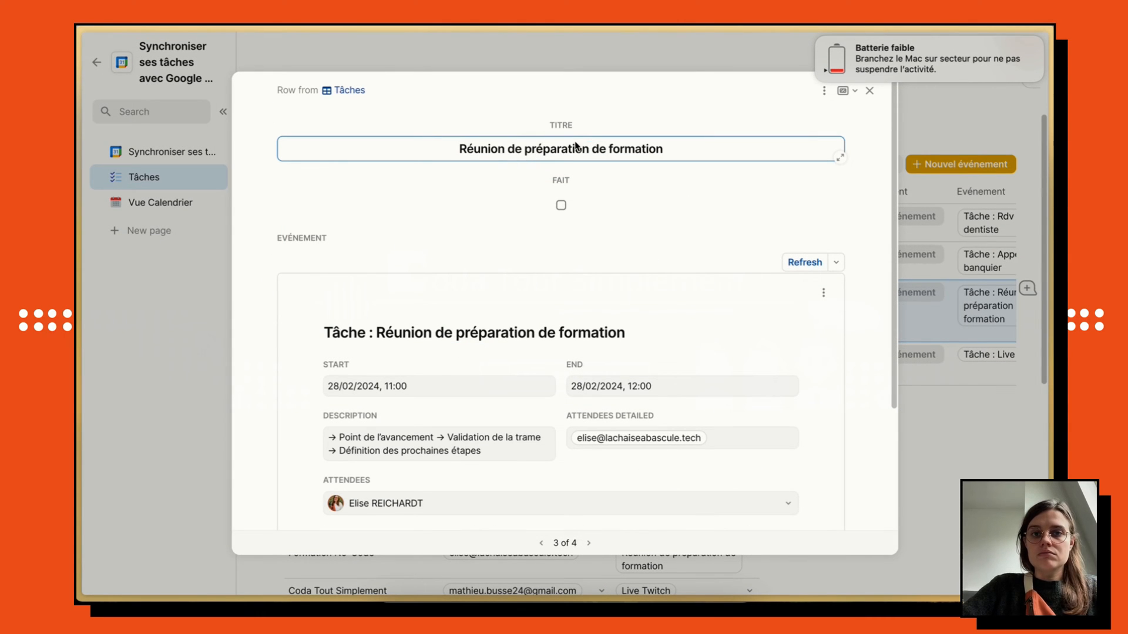
pyautogui.scroll(-3, 561, 203)
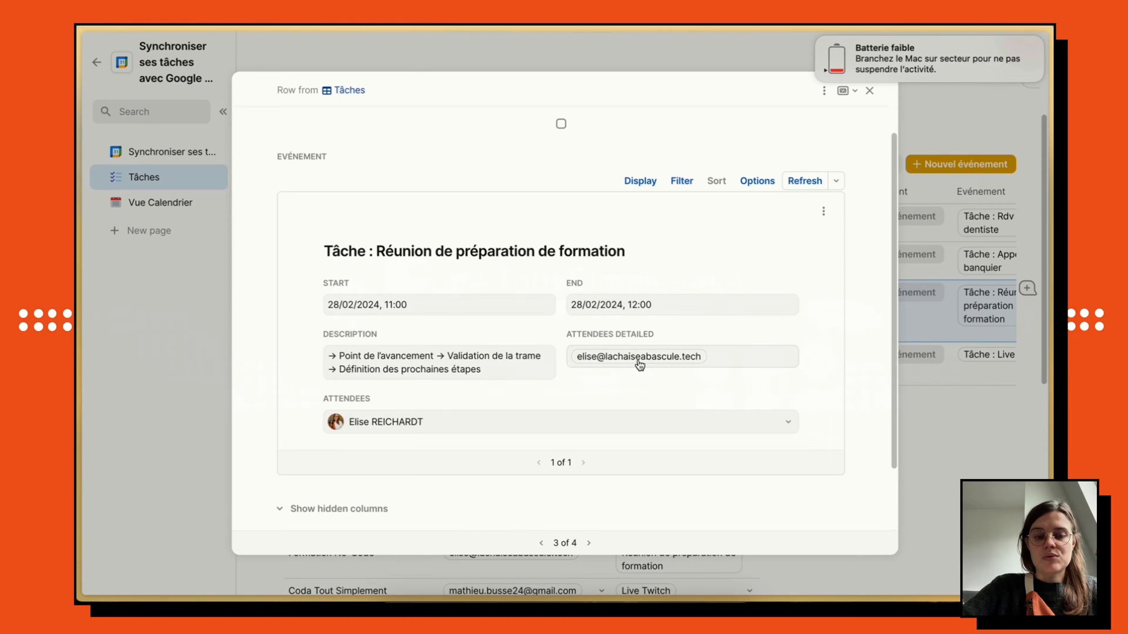
pyautogui.scroll(3, 705, 410)
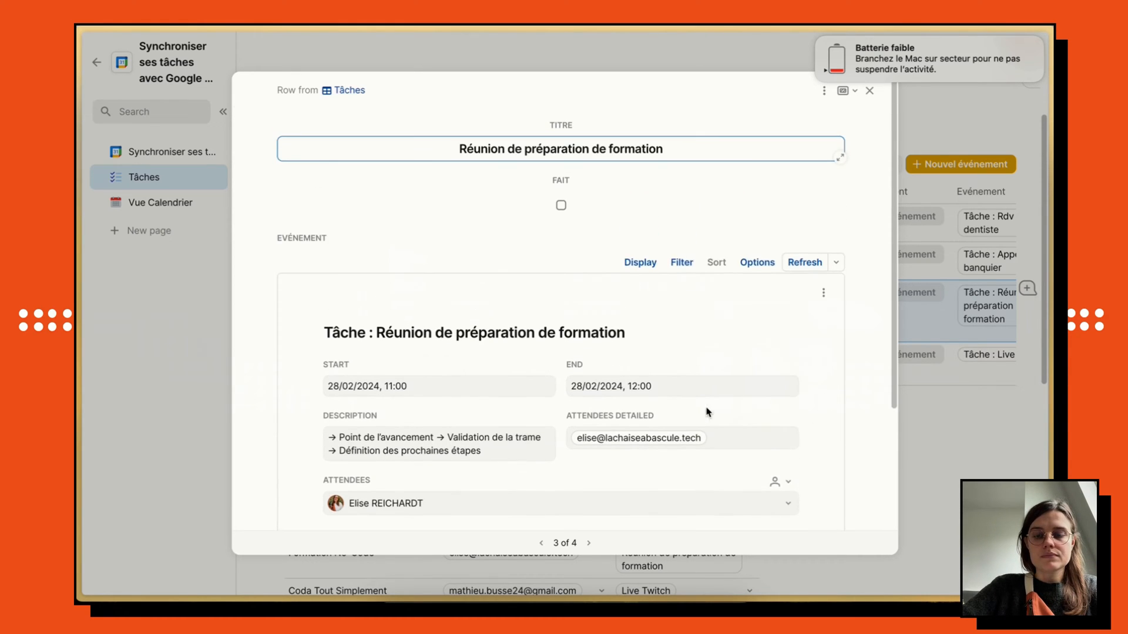
pyautogui.click(928, 455)
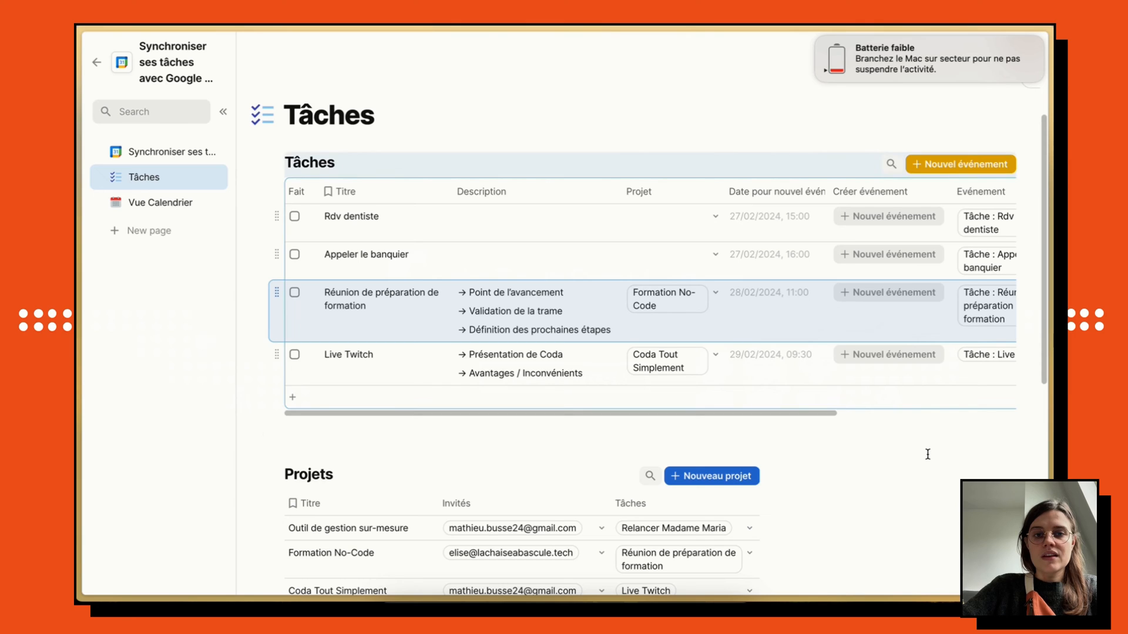
# Mark the Rdv dentiste task as Fait and leave its row so the Tâches filter applies
pyautogui.click(295, 217)
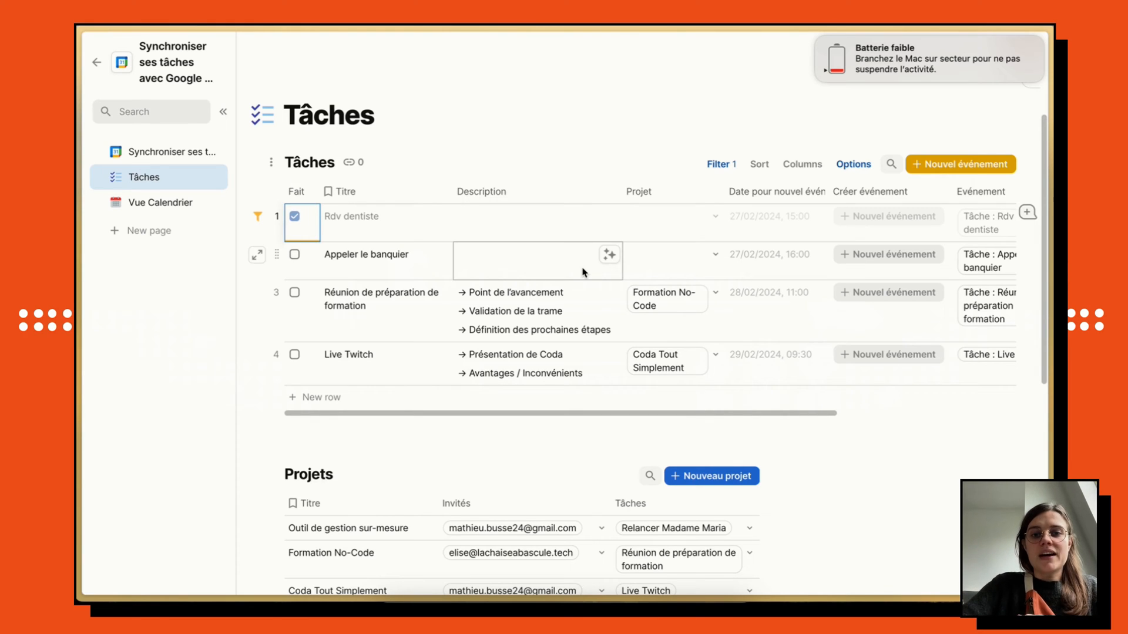
pyautogui.click(271, 433)
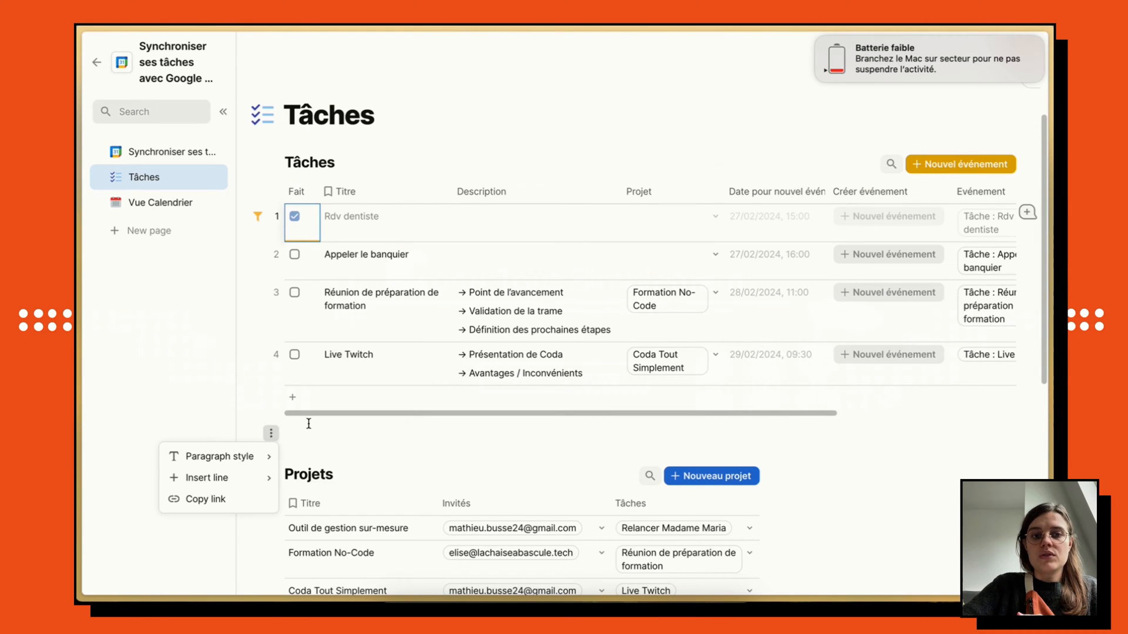
pyautogui.click(844, 467)
pyautogui.scroll(1, 844, 467)
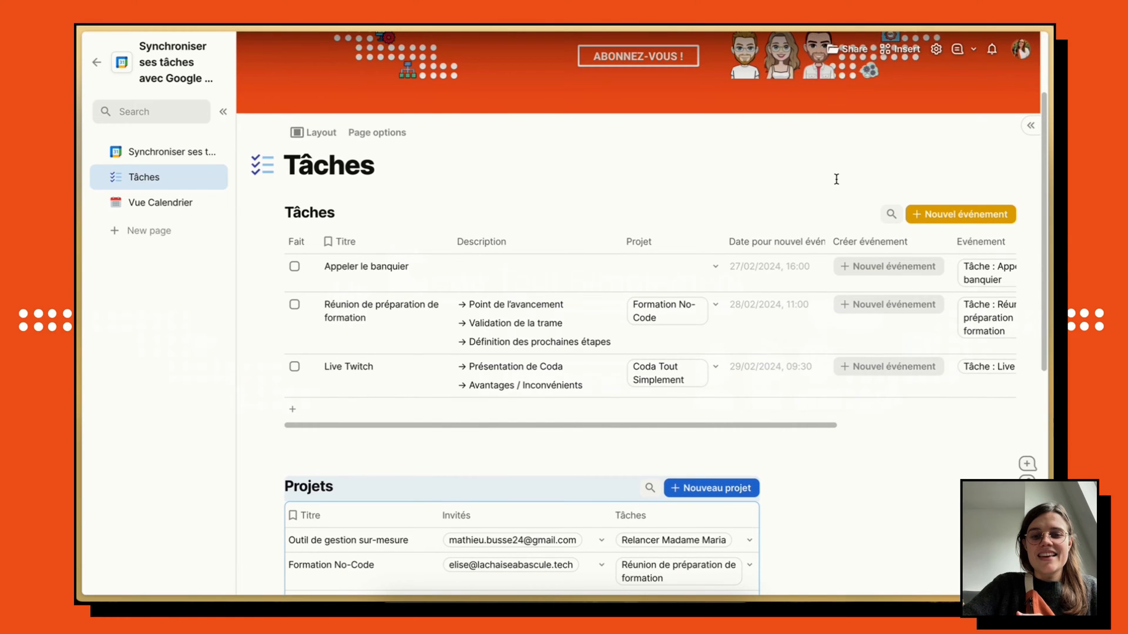
pyautogui.scroll(4, 837, 179)
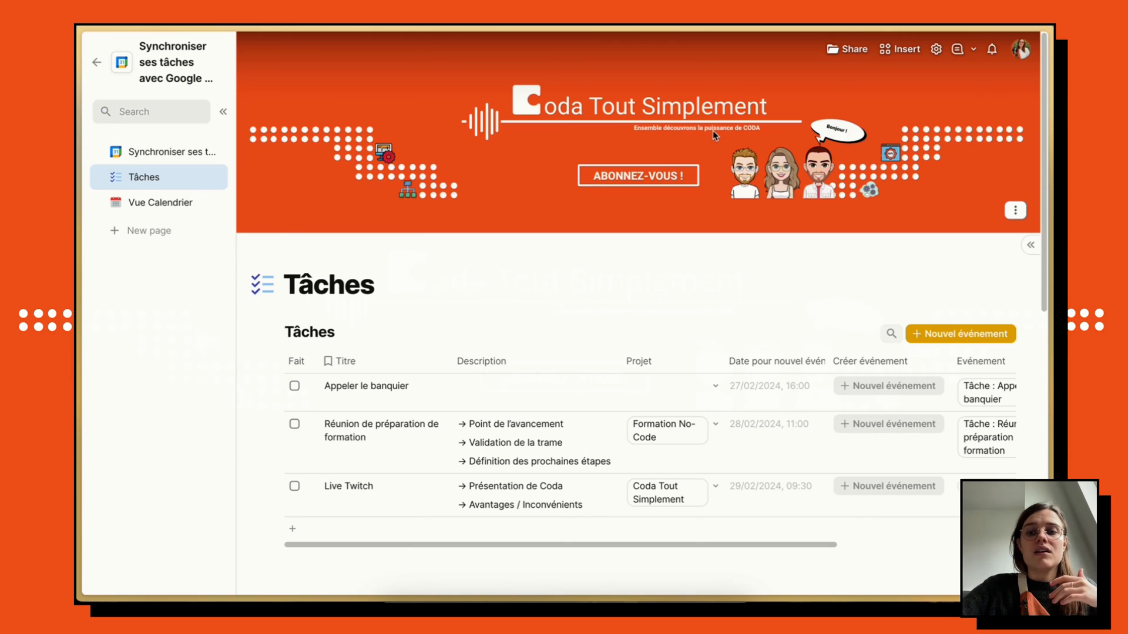
pyautogui.scroll(-1, 739, 250)
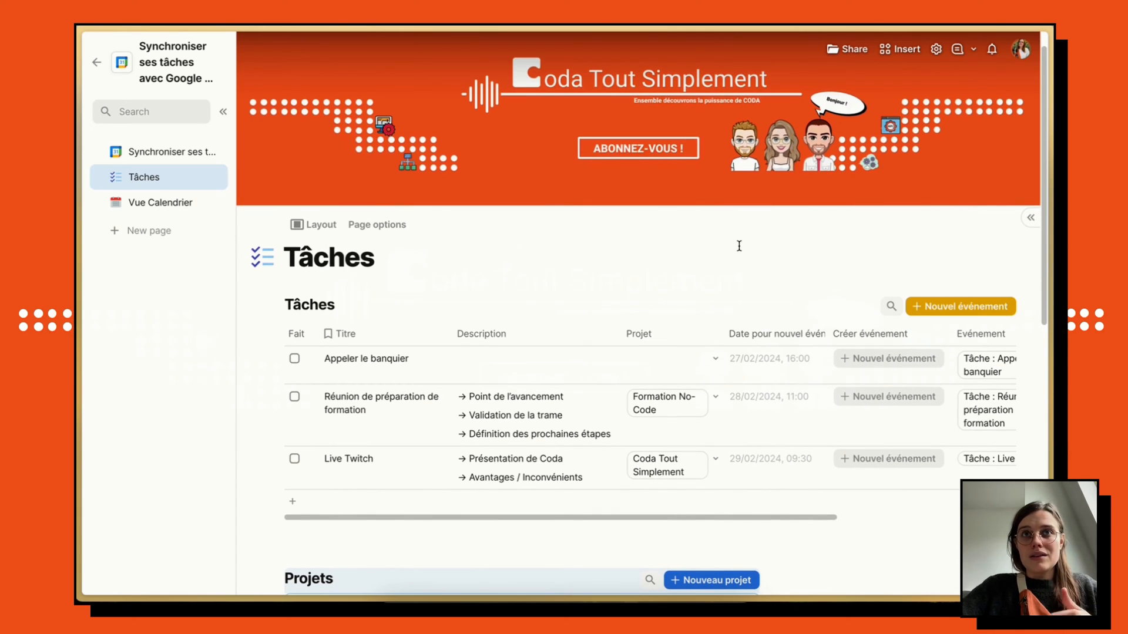